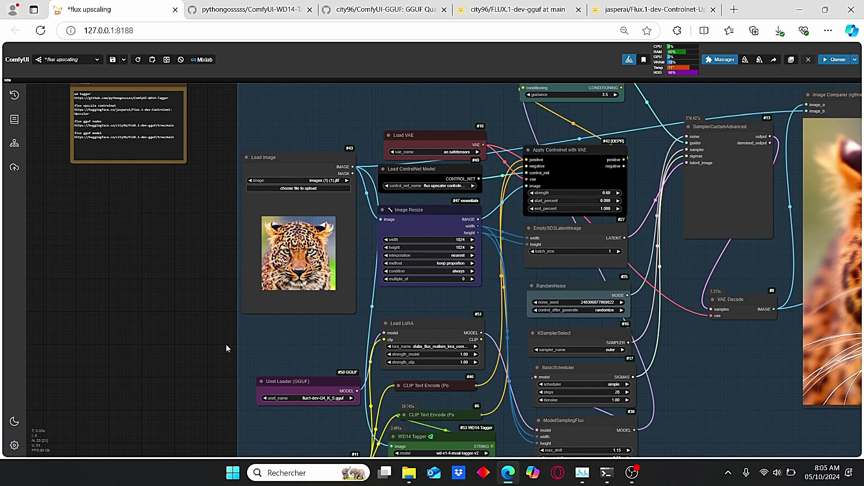
# Pan across the flux upscaling workflow to bring the Image Comparer result into view.
pyautogui.moveTo(202, 342); pyautogui.dragTo(91, 329)
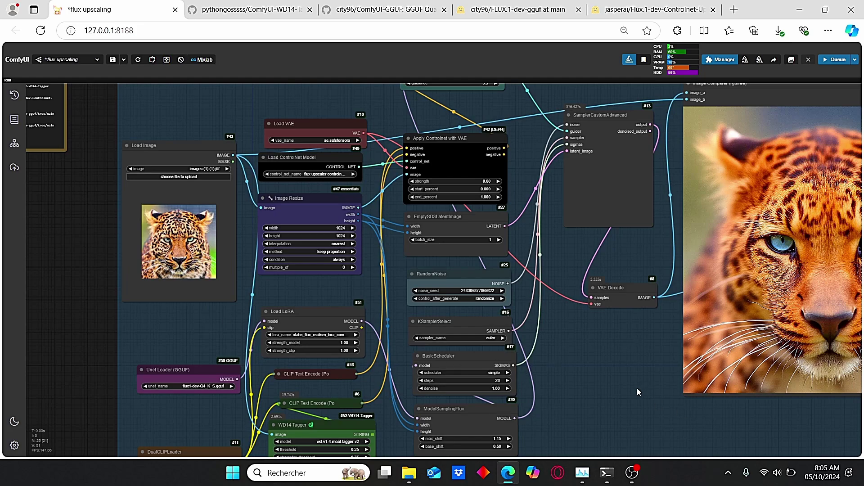
pyautogui.moveTo(631, 385); pyautogui.dragTo(539, 371)
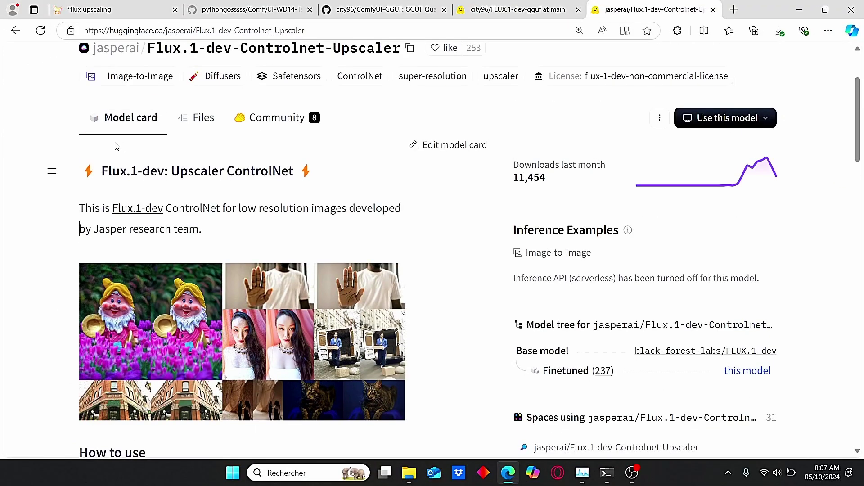
# Scroll the Flux.1-dev-Controlnet-Upscaler model card and highlight the Training description.
pyautogui.scroll(-1, 53, 236)
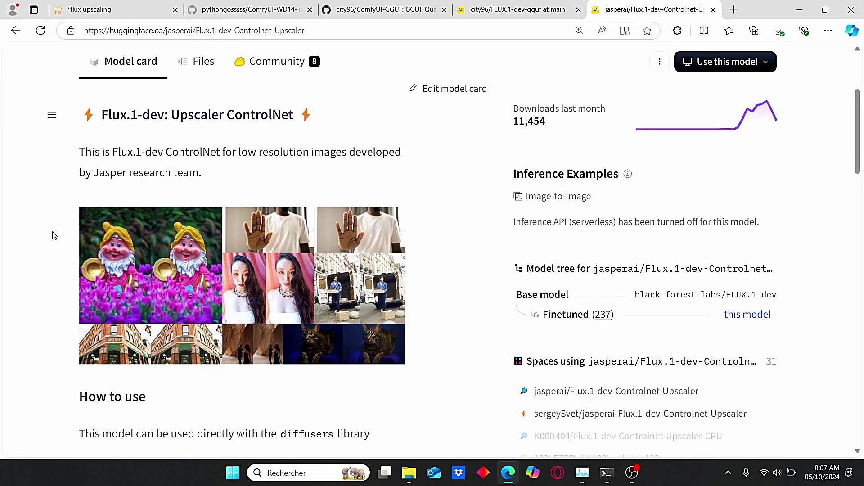
pyautogui.scroll(-2, 53, 235)
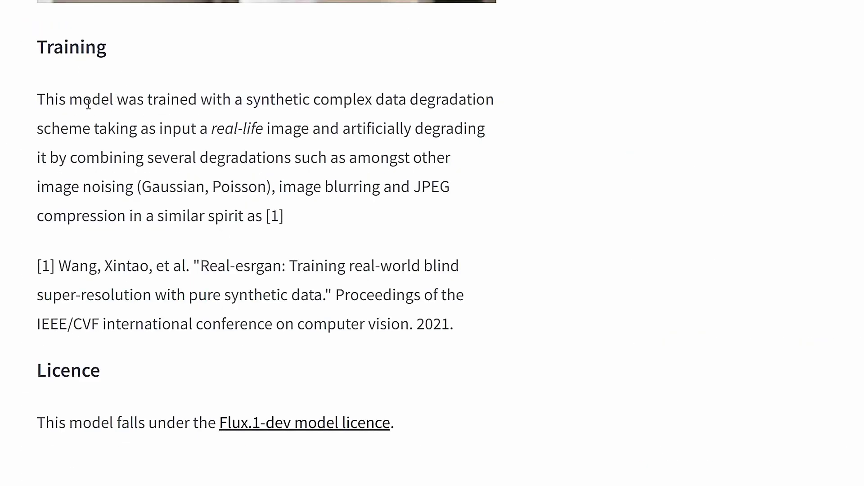
pyautogui.moveTo(201, 100); pyautogui.dragTo(180, 140)
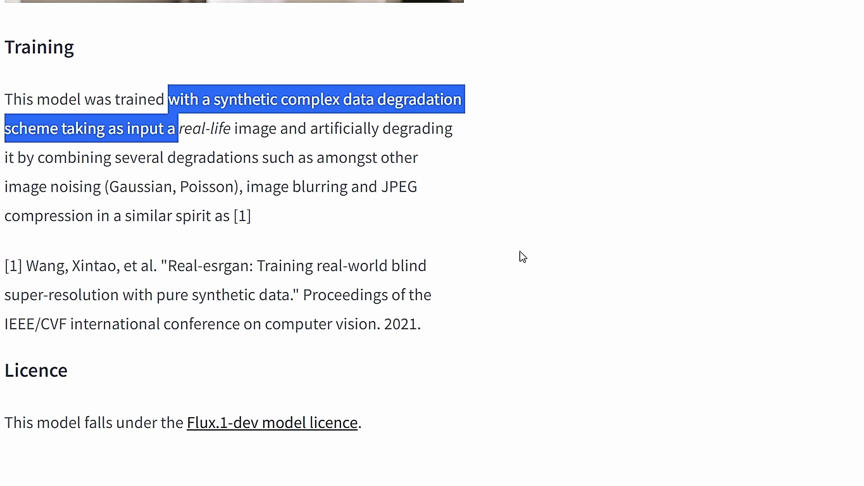
pyautogui.scroll(5, 363, 218)
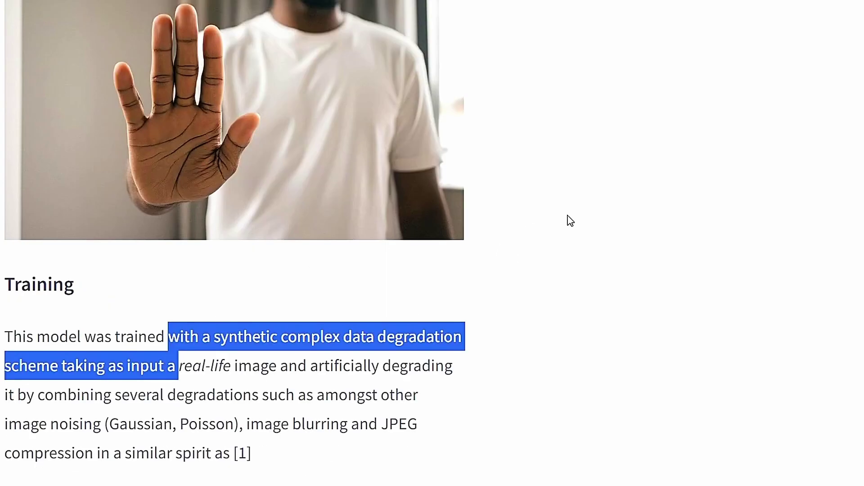
pyautogui.scroll(2, 571, 220)
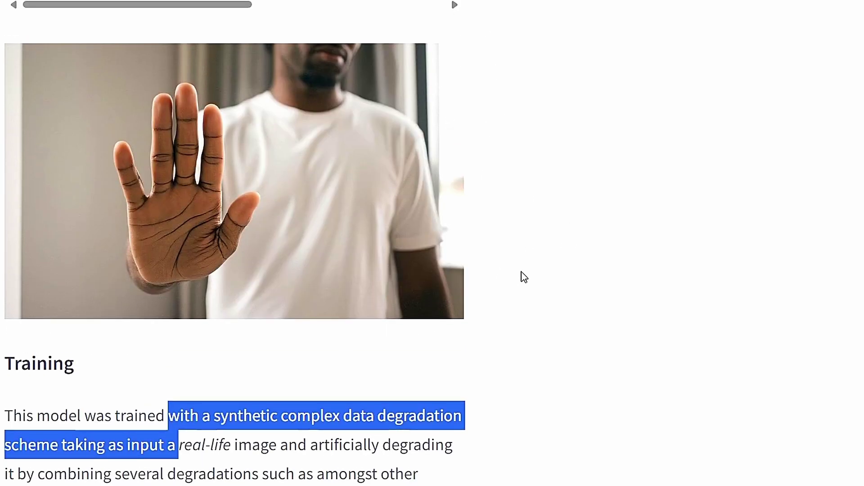
pyautogui.scroll(-8, 524, 276)
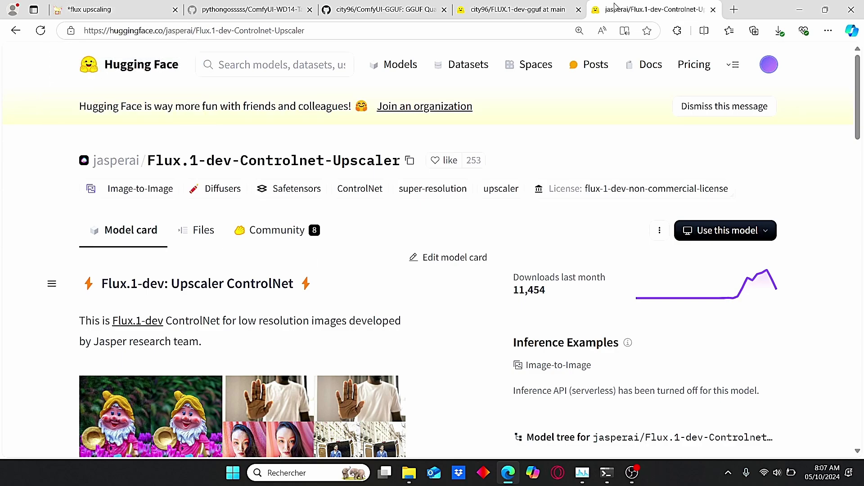
# Review the repo file list, including the 3.58 GB diffusion_pytorch_model.safetensors, then bring Captures forward.
pyautogui.click(203, 232)
pyautogui.scroll(-2, 147, 292)
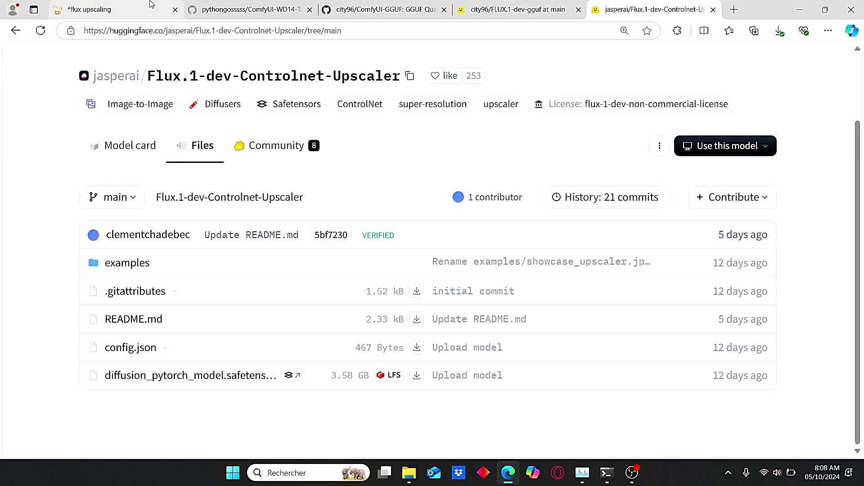
pyautogui.click(104, 9)
pyautogui.scroll(5, 200, 221)
pyautogui.scroll(2, 200, 221)
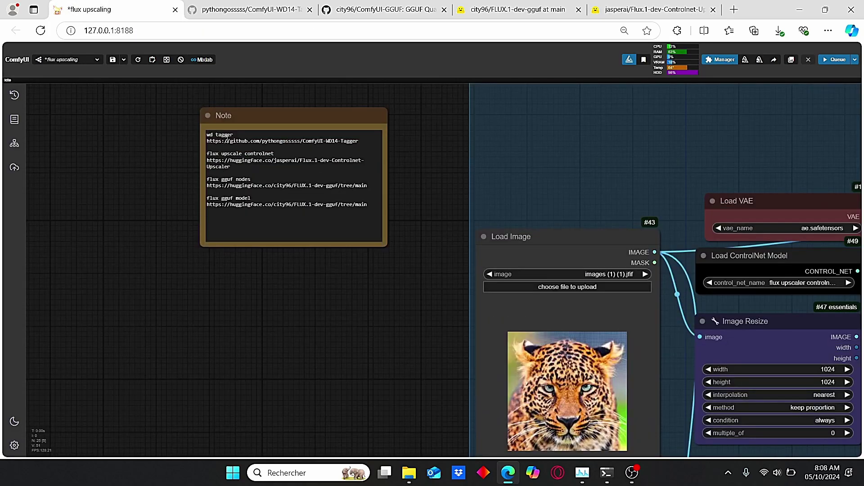
pyautogui.click(672, 13)
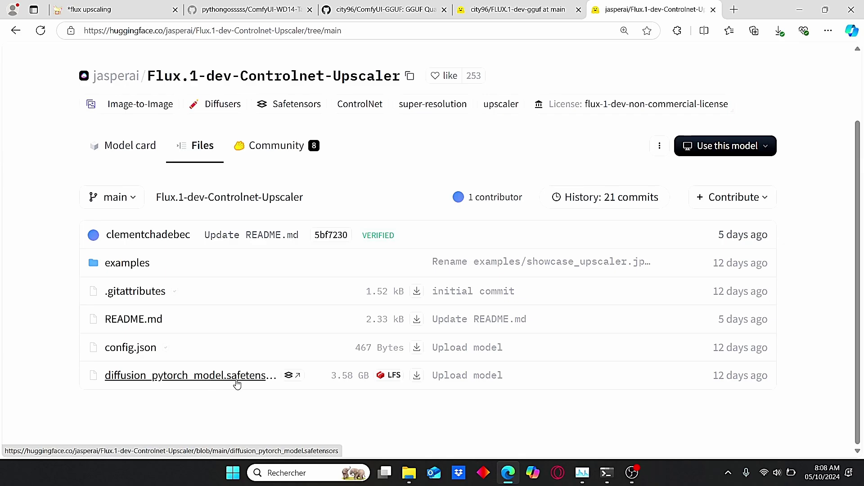
pyautogui.moveTo(408, 473)
pyautogui.click(439, 418)
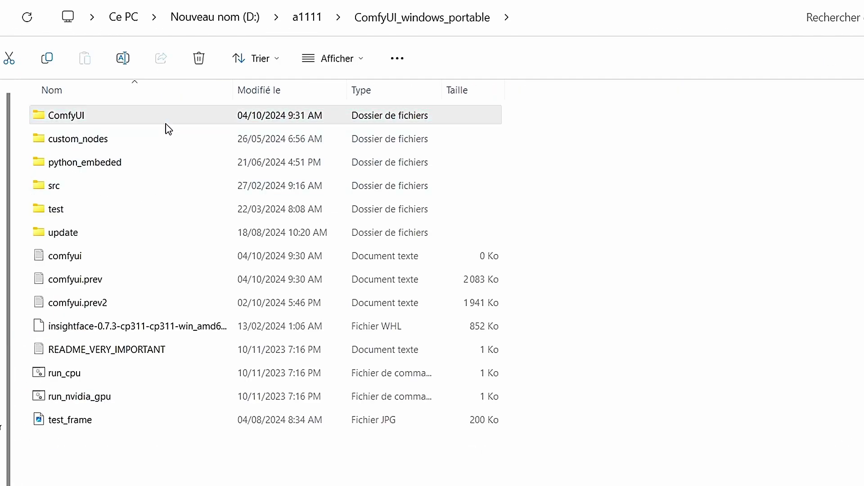
# Open ComfyUI\models\controlnet to confirm flux upscaler controlnet.safetensors is present, then return to the workflow.
pyautogui.doubleClick(163, 122)
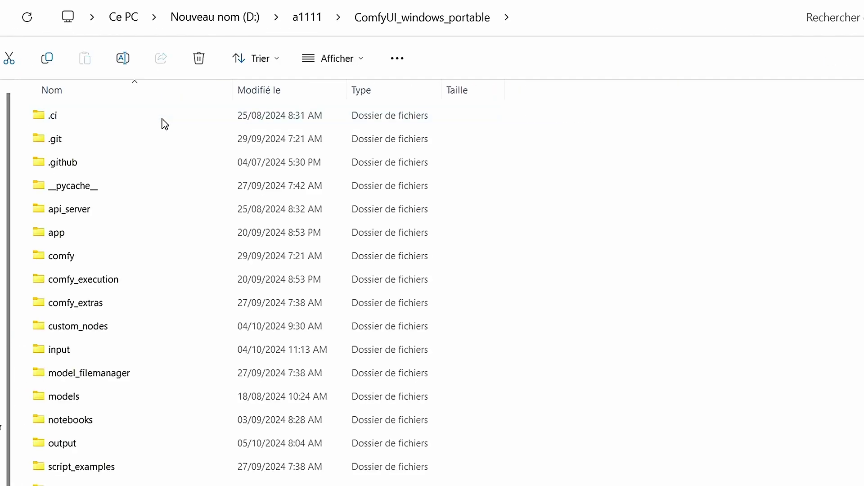
pyautogui.doubleClick(85, 405)
pyautogui.click(145, 192)
pyautogui.doubleClick(164, 278)
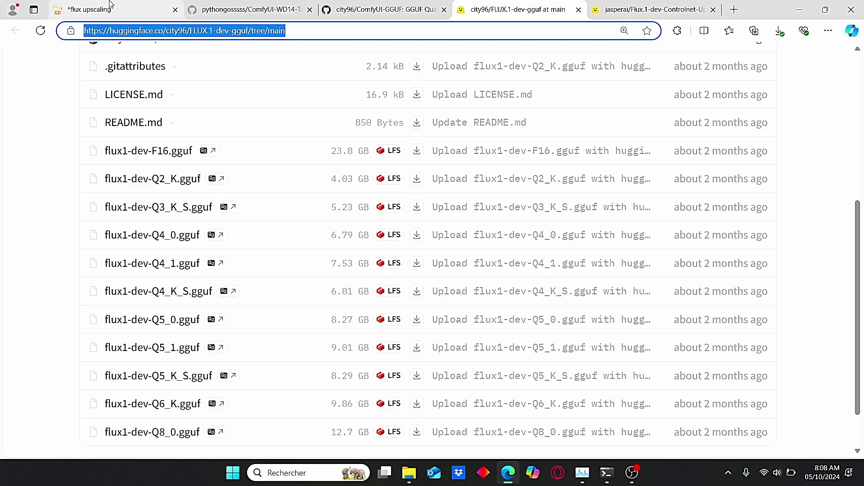
pyautogui.click(109, 5)
# Zoom and pan to the Unet Loader (GGUF) node using flux1-dev-Q4_K_S.gguf.
pyautogui.scroll(-2, 414, 304)
pyautogui.moveTo(414, 303); pyautogui.dragTo(253, 199)
pyautogui.scroll(-1, 282, 275)
pyautogui.moveTo(281, 276); pyautogui.dragTo(301, 252)
pyautogui.scroll(2, 302, 252)
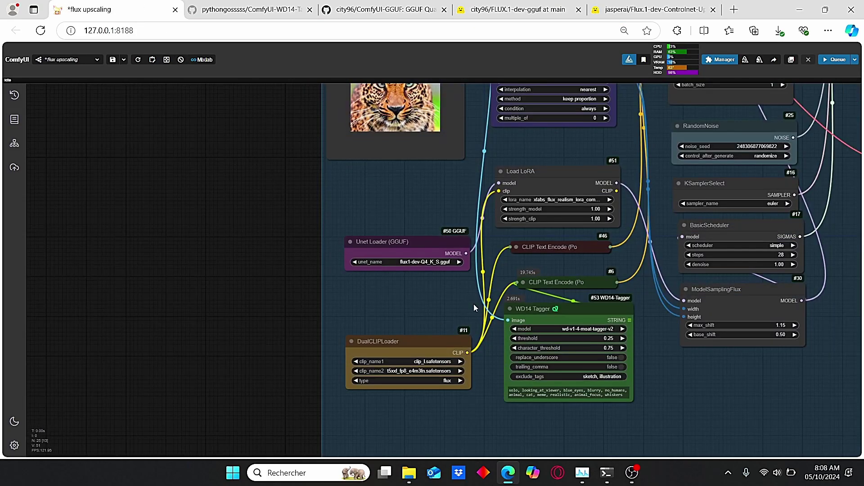
pyautogui.scroll(2, 270, 239)
pyautogui.scroll(2, 222, 244)
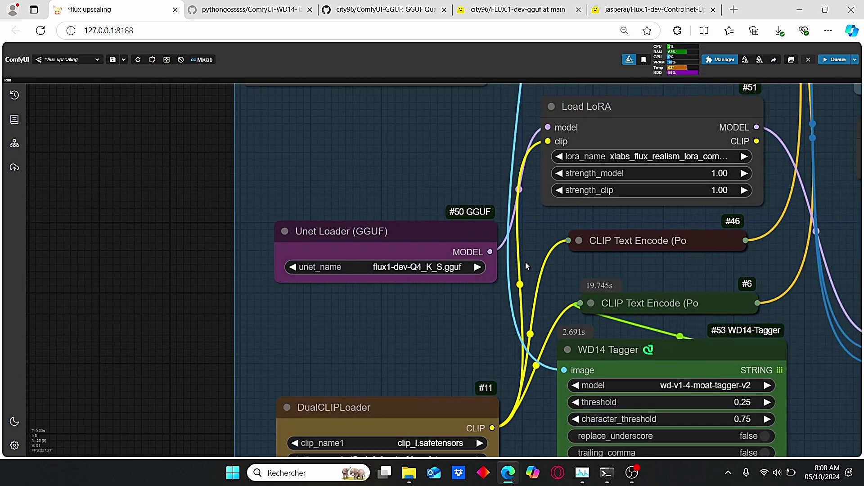
pyautogui.click(518, 9)
# Review the FLUX.1-dev-gguf files, F16 through Q8_0, including the 6.81 GB flux1-dev-Q4_K_S.gguf.
pyautogui.click(25, 210)
pyautogui.scroll(5, 25, 210)
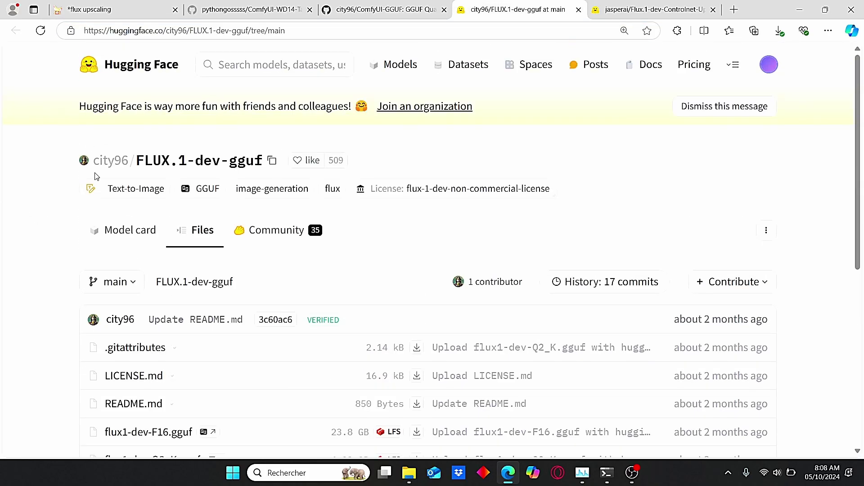
pyautogui.scroll(-6, 276, 187)
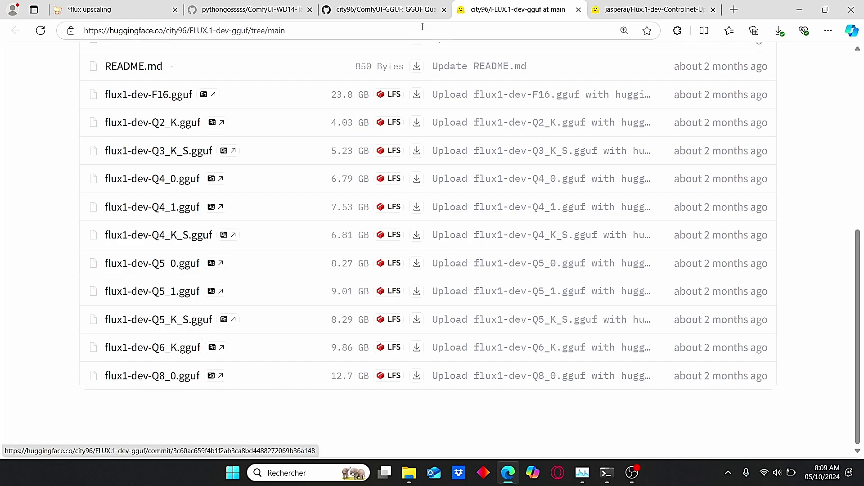
pyautogui.hotkey('ctrl', 'shift', 'Tab')
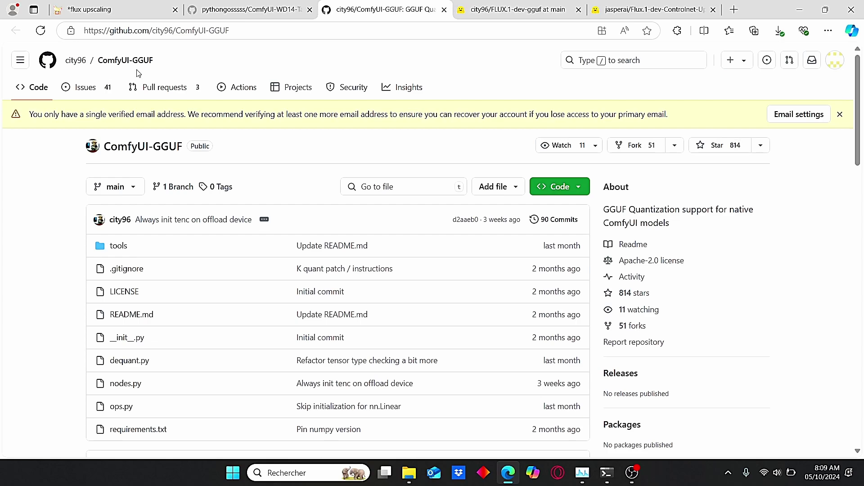
# Copy the ComfyUI-GGUF HTTPS clone URL and go up to the ComfyUI folder in Explorer.
pyautogui.click(581, 187)
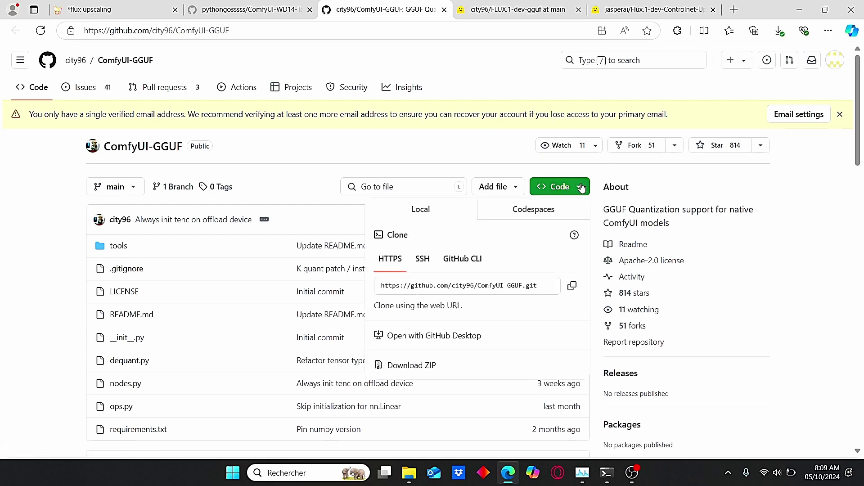
pyautogui.click(573, 288)
pyautogui.moveTo(409, 472)
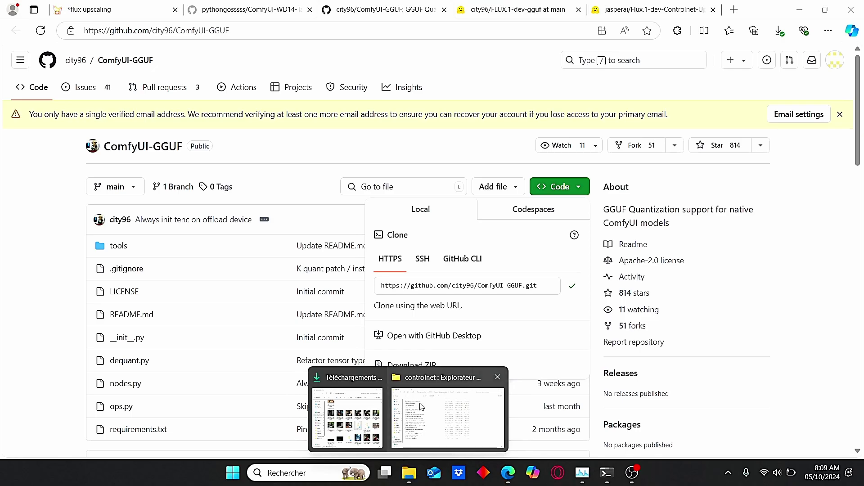
pyautogui.click(477, 396)
pyautogui.click(460, 33)
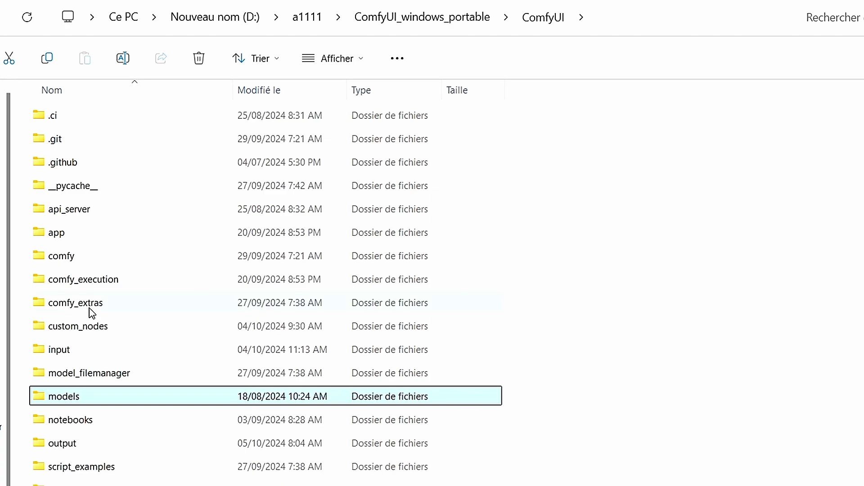
pyautogui.click(113, 330)
pyautogui.doubleClick(112, 330)
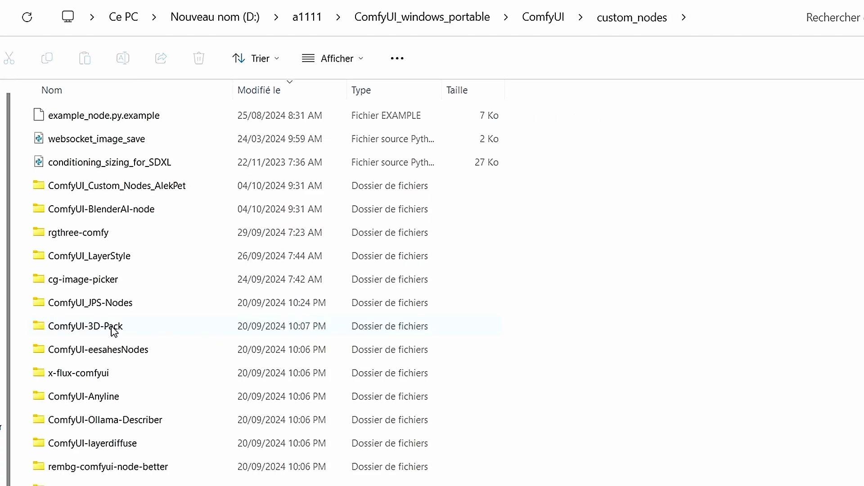
pyautogui.click(705, 20)
pyautogui.write('cmd')
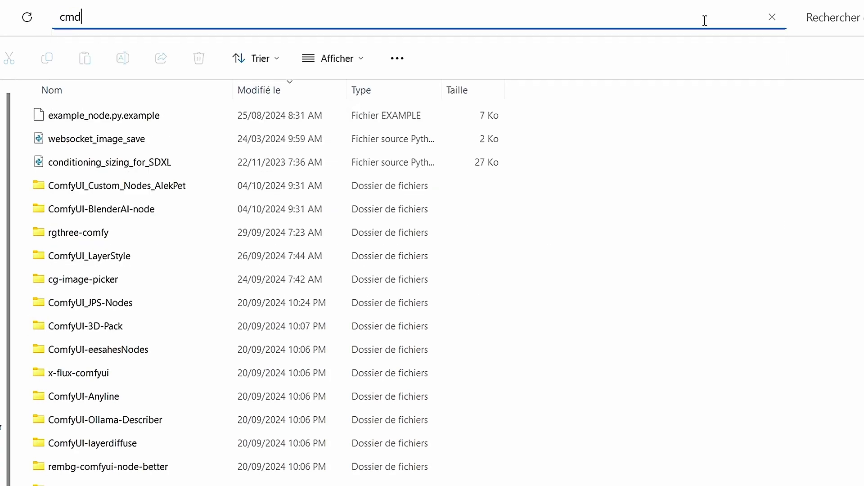
pyautogui.press('Return')
pyautogui.write('git clone')
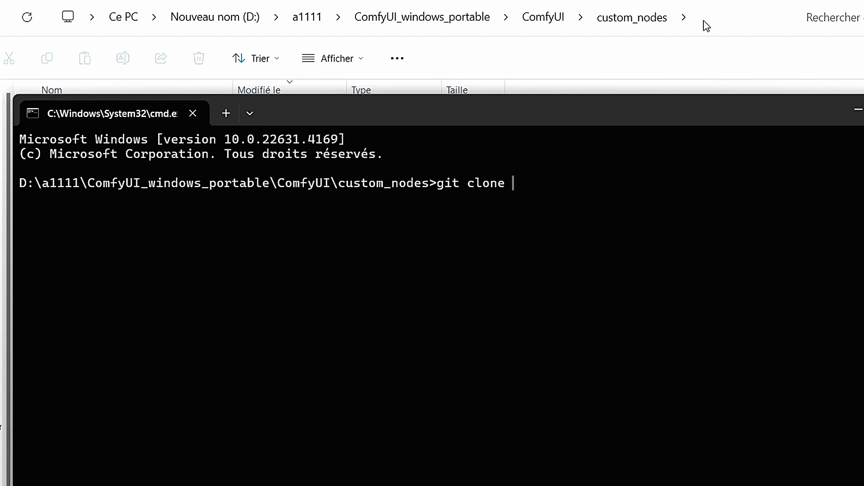
pyautogui.hotkey('ctrl', 'v')
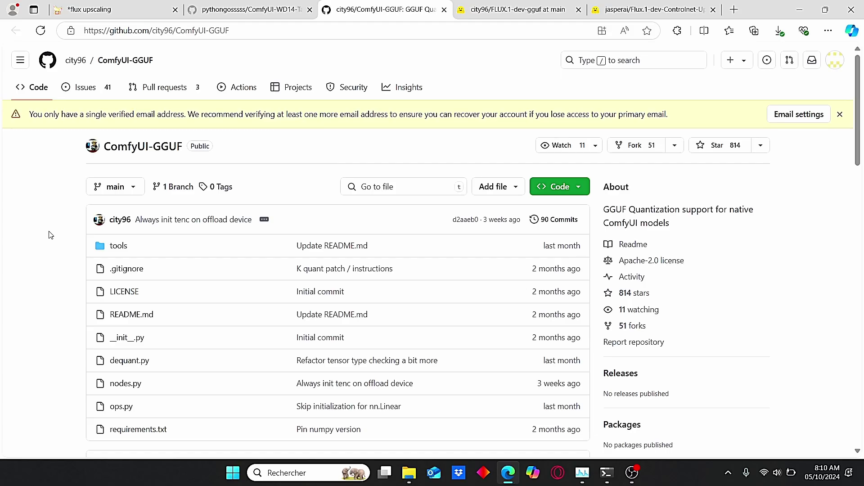
# Copy the README's python.exe pip install requirements command for ComfyUI-GGUF.
pyautogui.scroll(-15, 50, 234)
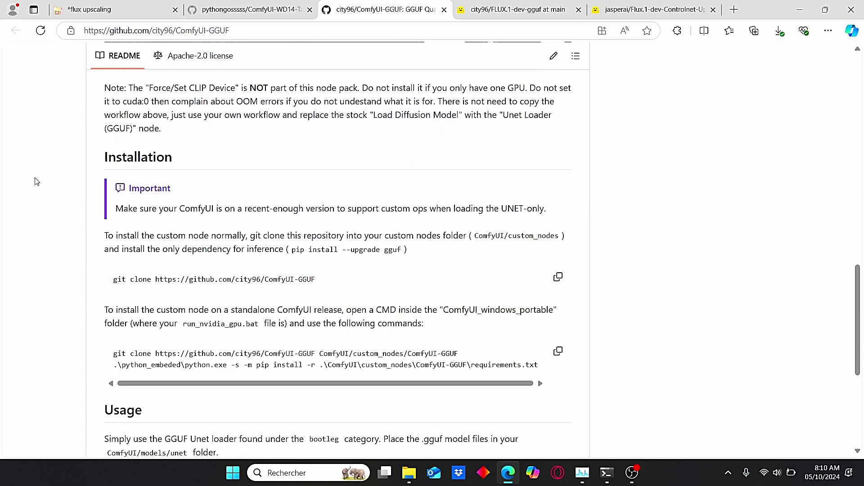
pyautogui.scroll(-5, 66, 205)
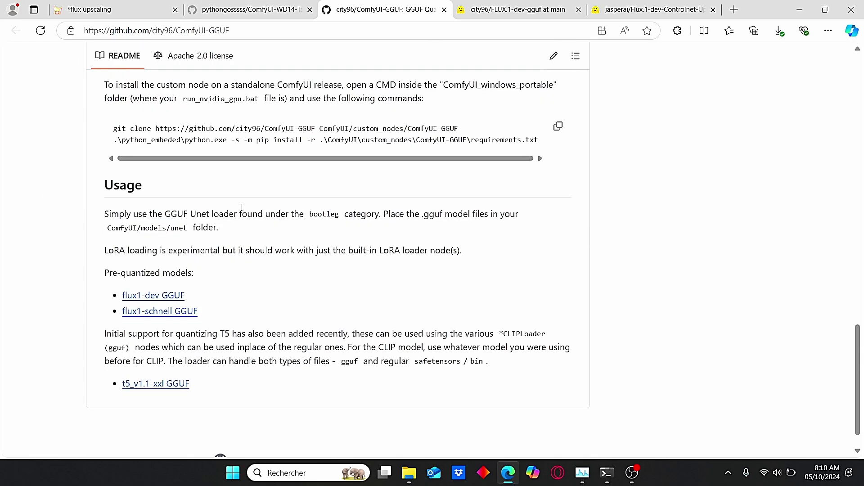
pyautogui.moveTo(152, 169); pyautogui.dragTo(651, 179)
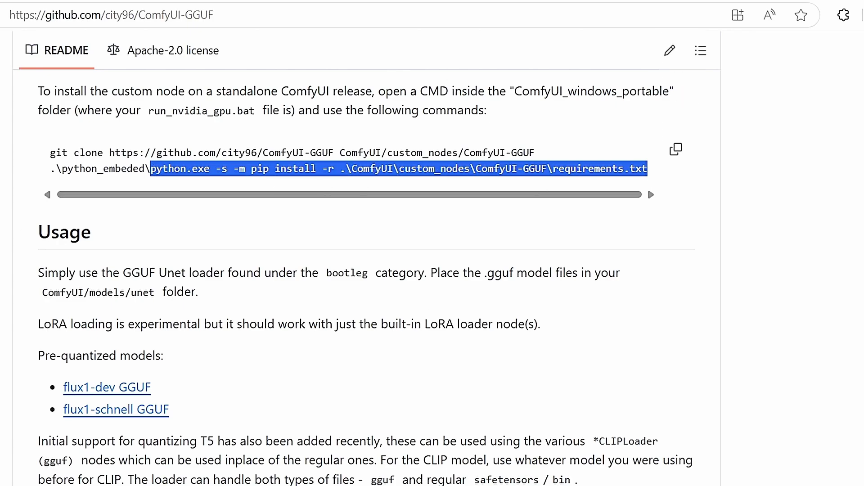
pyautogui.hotkey('alt', 'Tab')
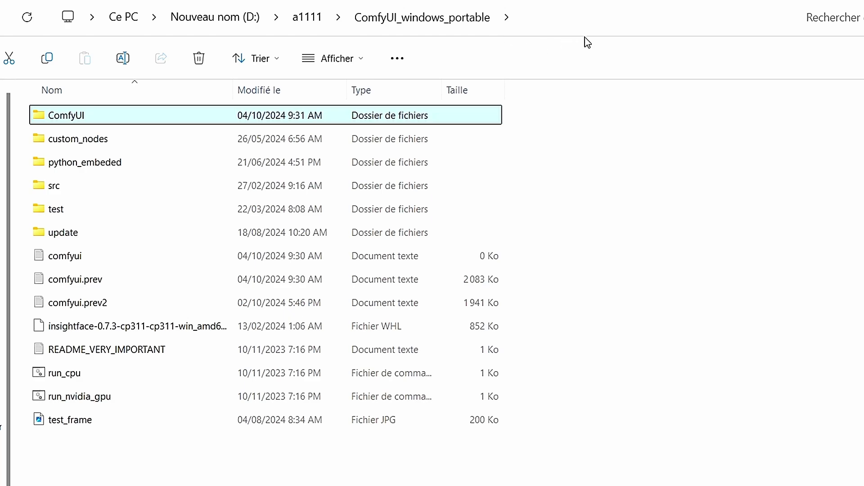
# Open a terminal in ComfyUI_windows_portable and paste the GGUF pip install requirements command.
pyautogui.click(549, 18)
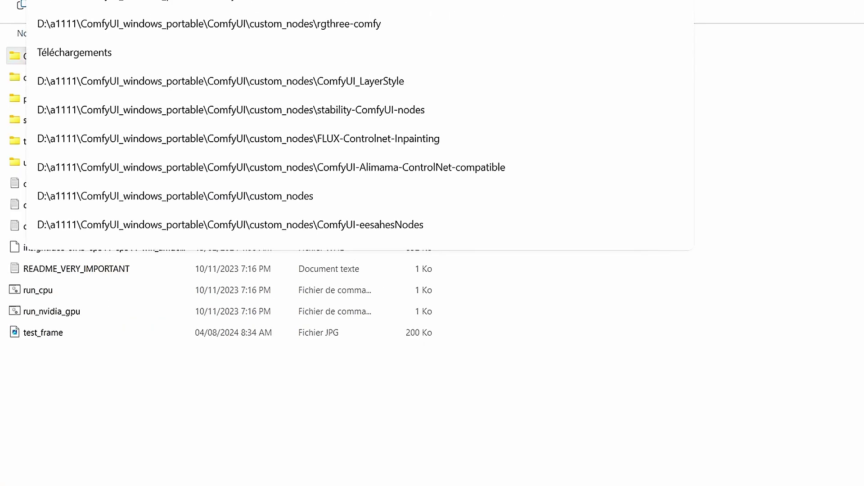
pyautogui.write('cmd')
pyautogui.press('Return')
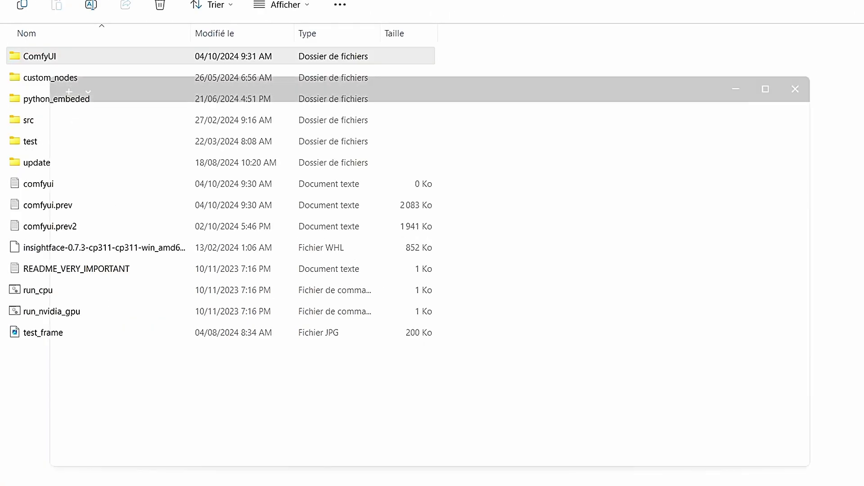
pyautogui.hotkey('ctrl', 'v')
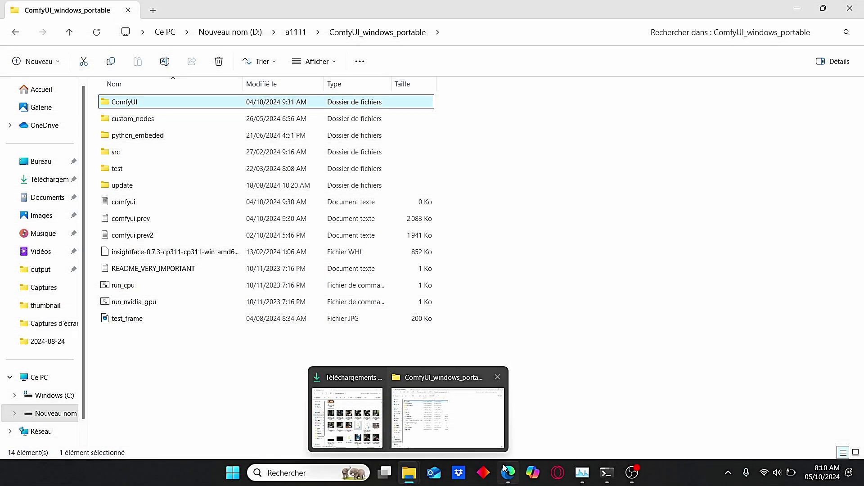
pyautogui.click(506, 472)
pyautogui.click(262, 15)
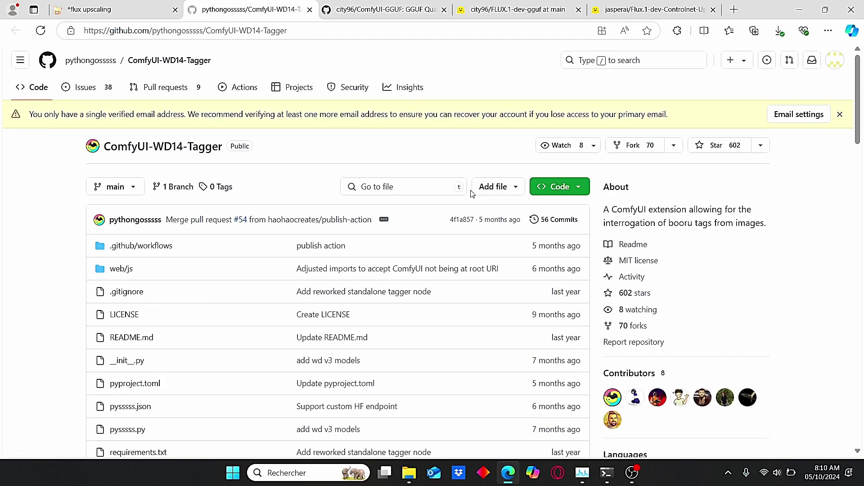
# Copy the ComfyUI-WD14-Tagger HTTPS clone URL and return to the ComfyUI folder in Explorer.
pyautogui.click(581, 193)
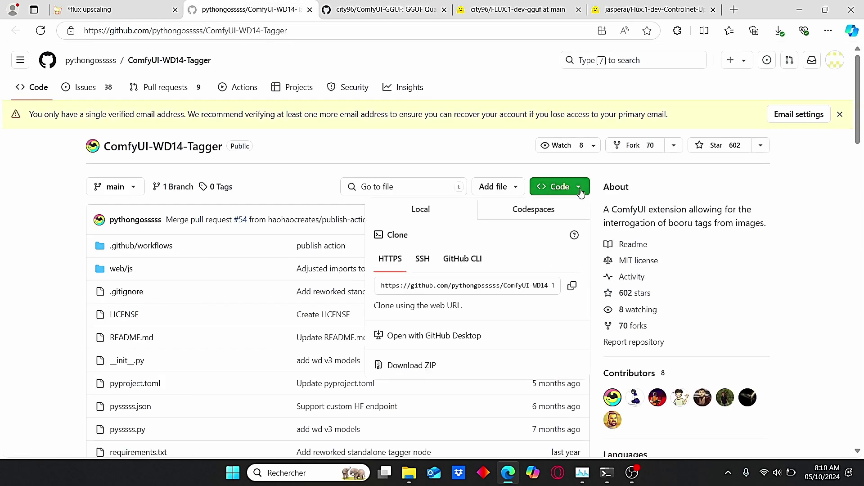
pyautogui.click(572, 286)
pyautogui.moveTo(408, 472)
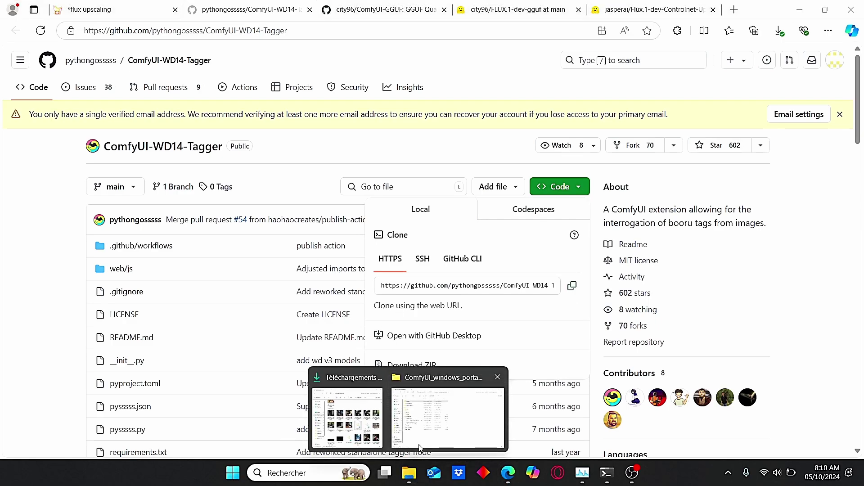
pyautogui.click(419, 445)
# Open a Command Prompt in ComfyUI\custom_nodes and enter git clone with the ComfyUI-WD14-Tagger URL.
pyautogui.doubleClick(152, 107)
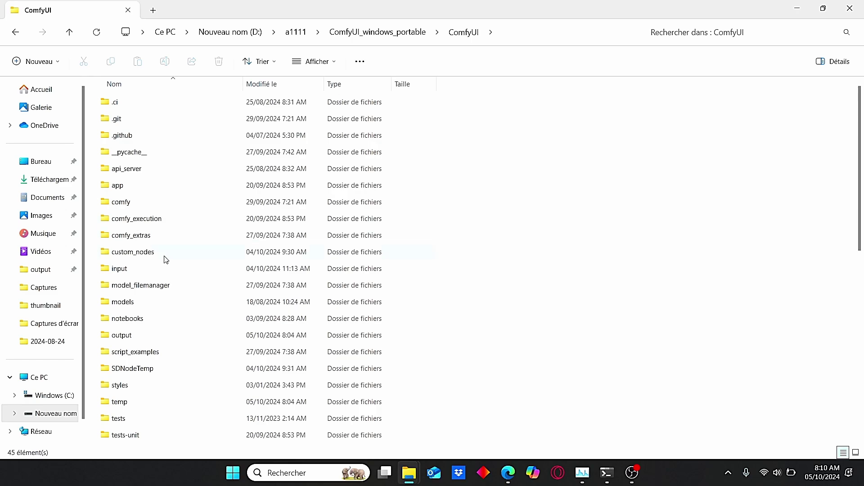
pyautogui.doubleClick(151, 252)
pyautogui.click(574, 33)
pyautogui.write('cmd')
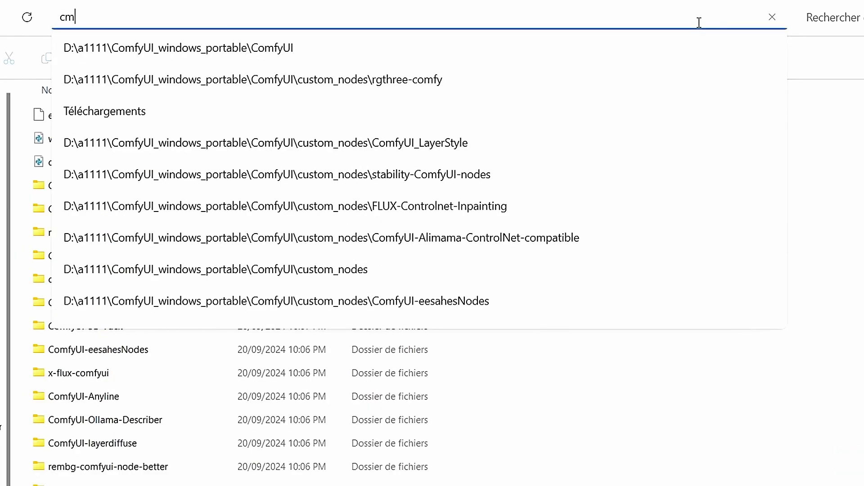
pyautogui.press('Return')
pyautogui.write('git ')
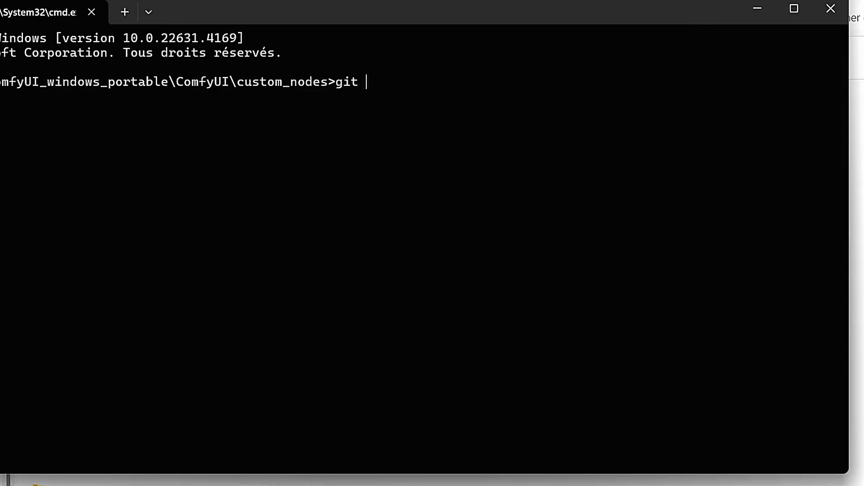
pyautogui.write('clone')
pyautogui.hotkey('ctrl', 'v')
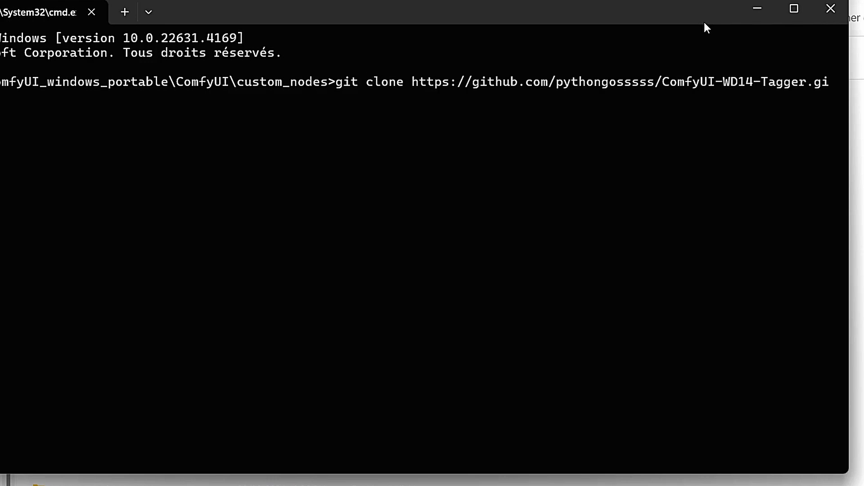
# Copy 'pip install -r requirements.txt' from the WD14-Tagger README and return to the custom_nodes folder.
pyautogui.click(749, 14)
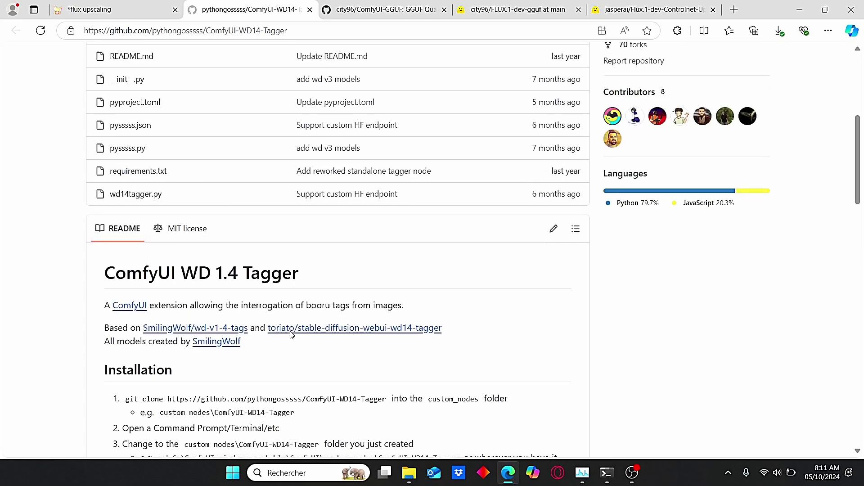
pyautogui.scroll(-6, 291, 334)
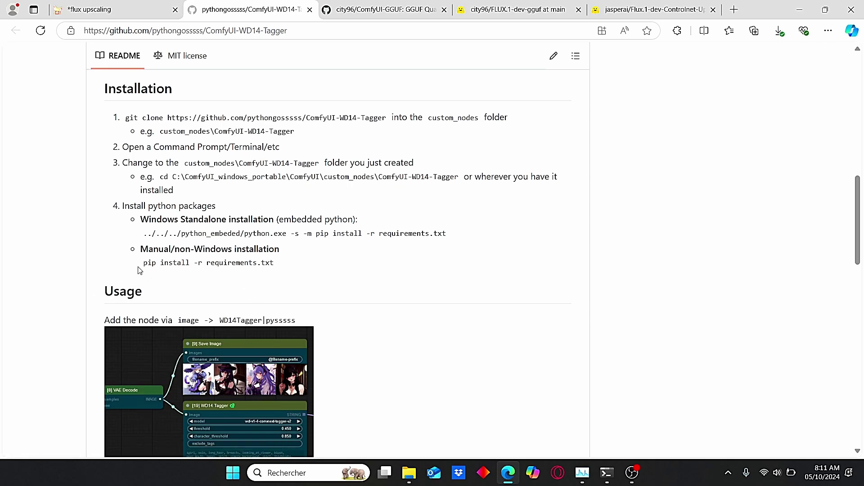
pyautogui.moveTo(143, 263); pyautogui.dragTo(274, 271)
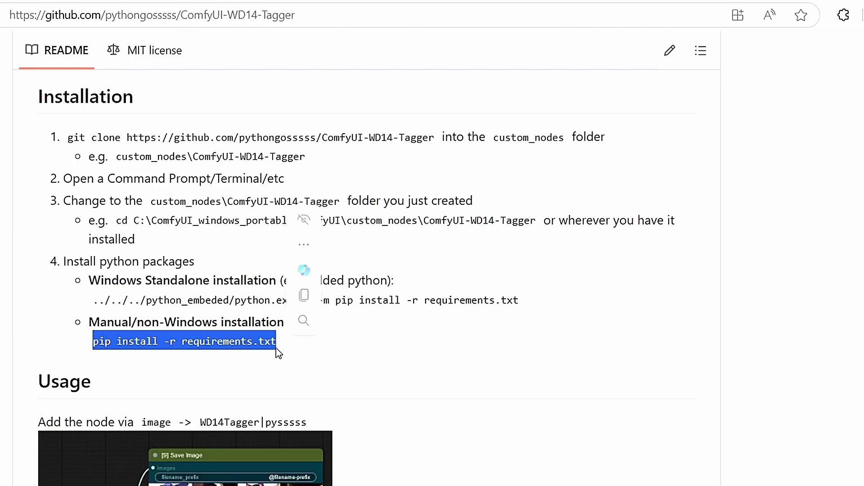
pyautogui.hotkey('ctrl', 'c')
pyautogui.hotkey('alt', 'Tab')
pyautogui.scroll(-7, 209, 233)
# Run the pip install requirements command in a terminal opened in the ComfyUI-WD14-Tagger folder, then close it.
pyautogui.scroll(-6, 207, 233)
pyautogui.doubleClick(204, 420)
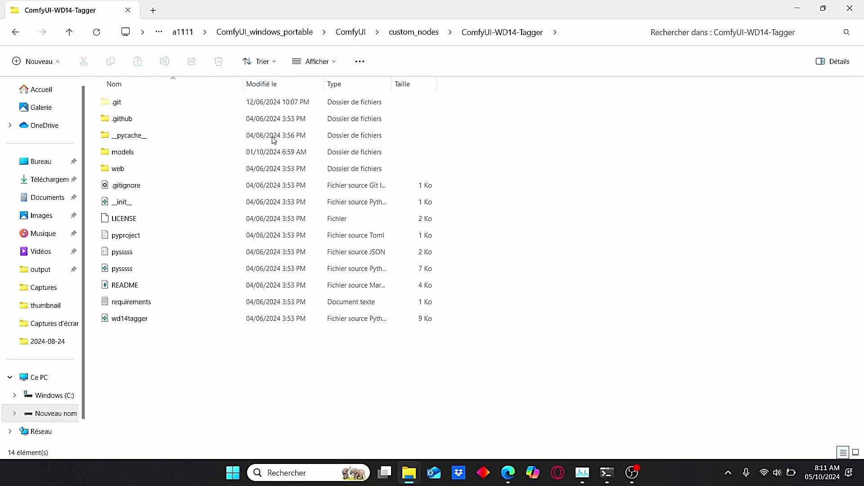
pyautogui.click(575, 36)
pyautogui.write('cmd')
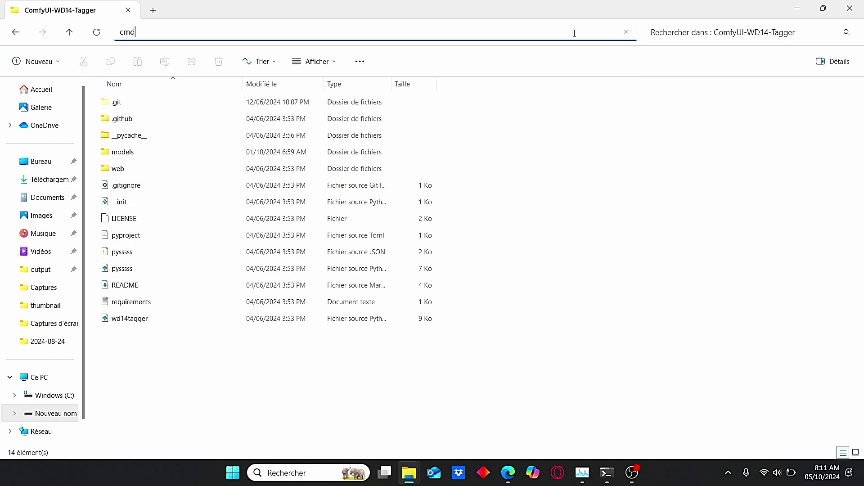
pyautogui.press('Return')
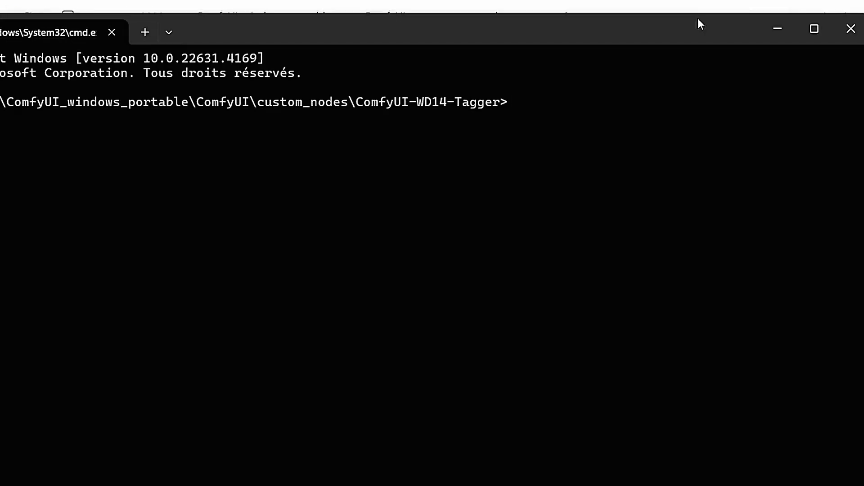
pyautogui.hotkey('ctrl', 'v')
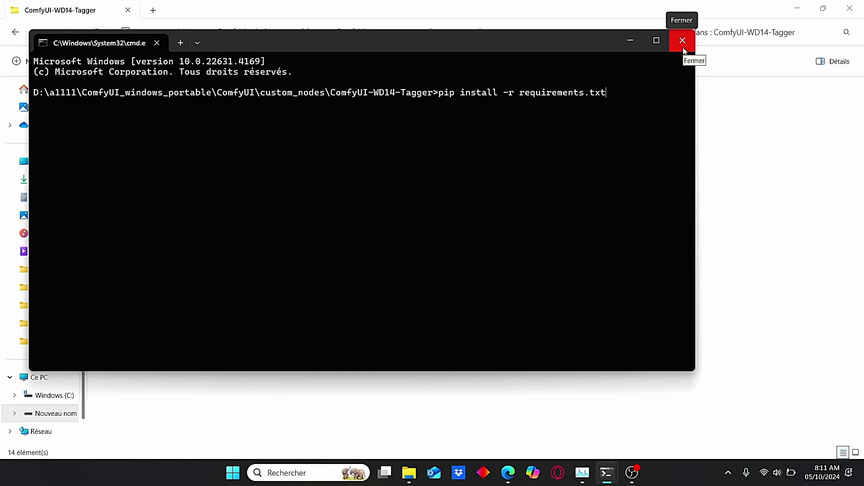
pyautogui.click(683, 40)
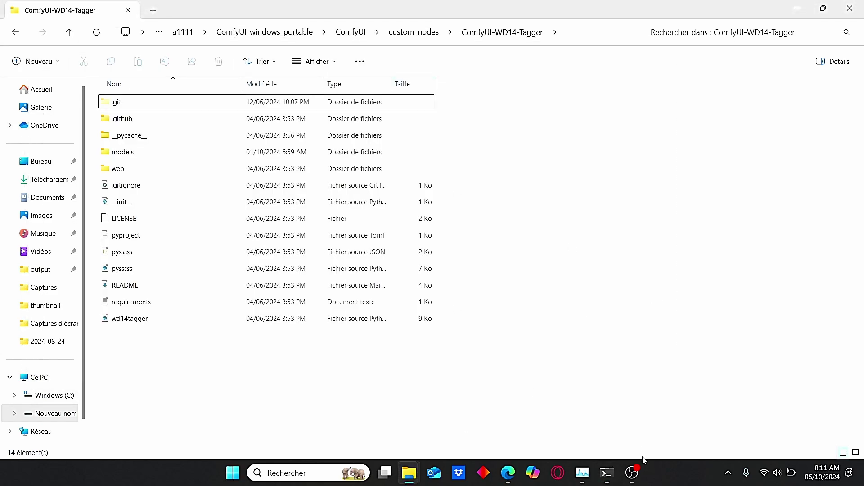
# Return to the flux upscaling workflow in the browser and open the ComfyUI Manager menu.
pyautogui.click(508, 473)
pyautogui.scroll(10, 492, 339)
pyautogui.click(112, 9)
pyautogui.scroll(-2, 194, 248)
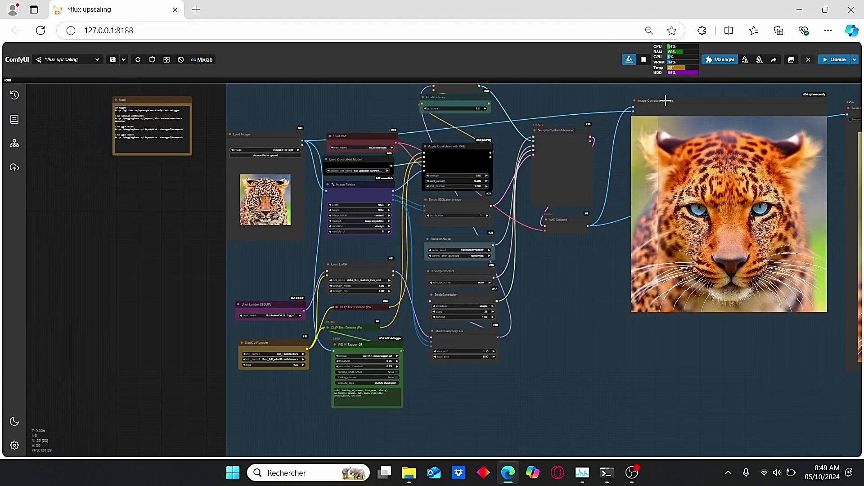
pyautogui.click(722, 62)
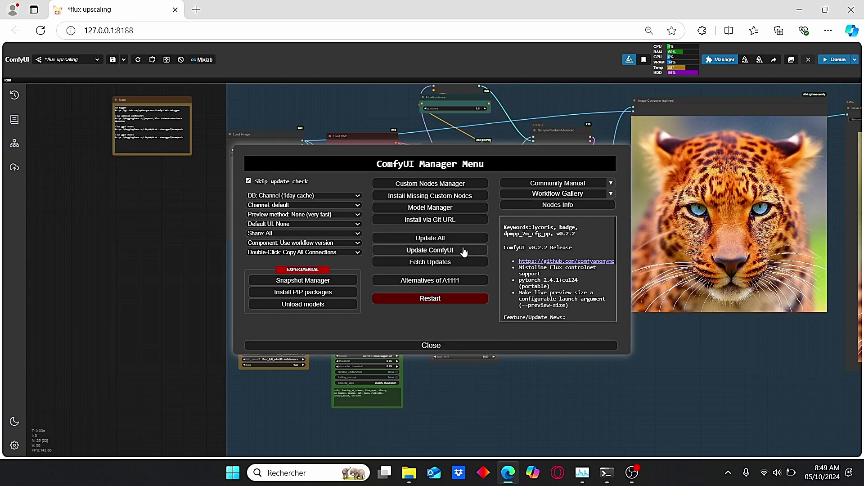
# Close the Manager menu and zoom around the flux upscaling graph to find the WD14 Tagger node.
pyautogui.click(454, 351)
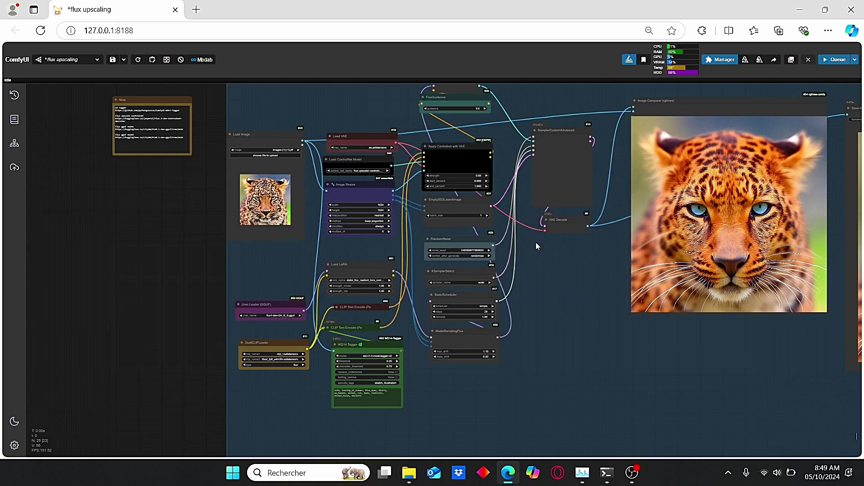
pyautogui.scroll(1, 264, 254)
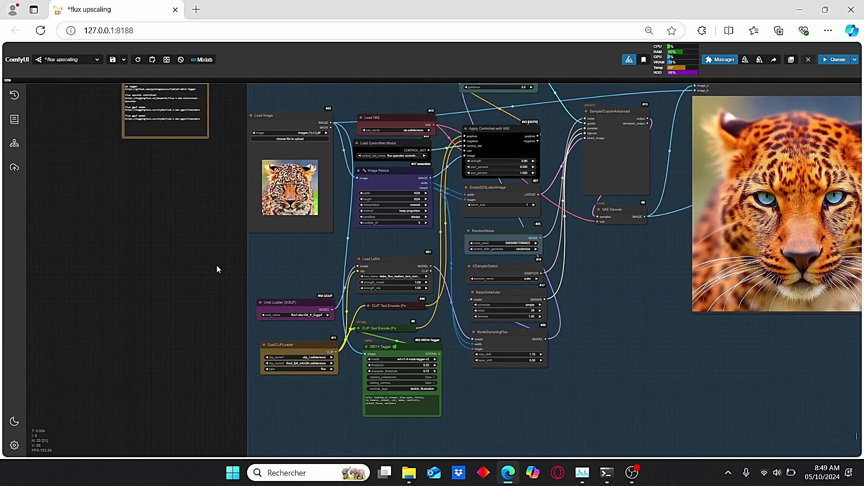
pyautogui.scroll(-3, 217, 269)
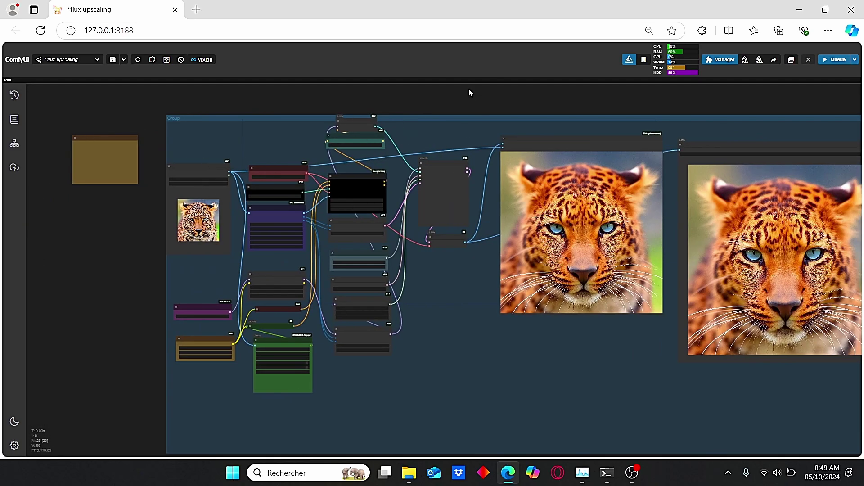
pyautogui.scroll(4, 309, 207)
pyautogui.scroll(-2, 251, 119)
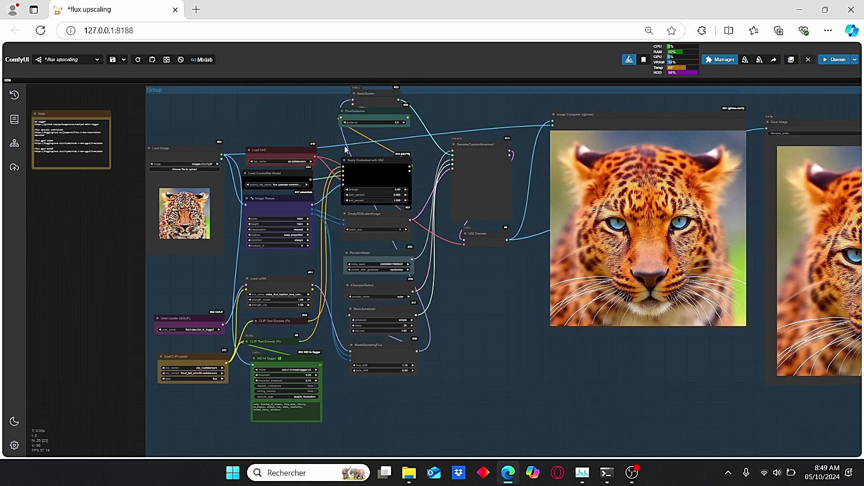
pyautogui.scroll(5, 73, 293)
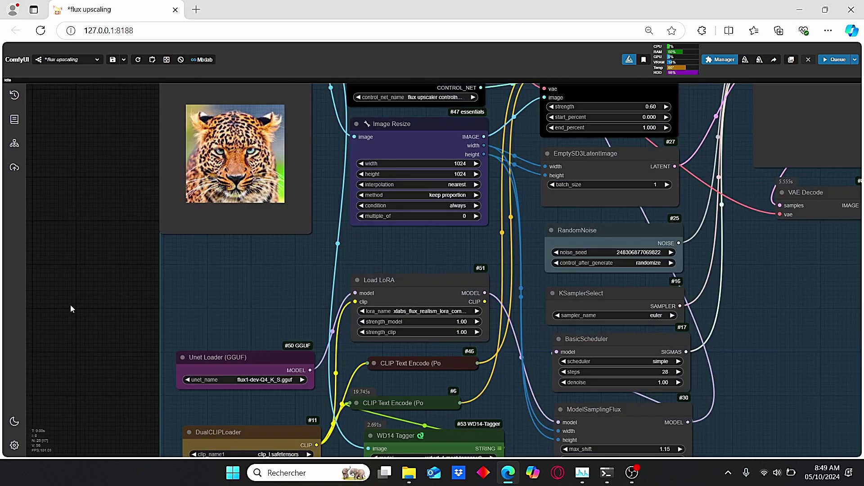
pyautogui.moveTo(69, 304); pyautogui.dragTo(52, 117)
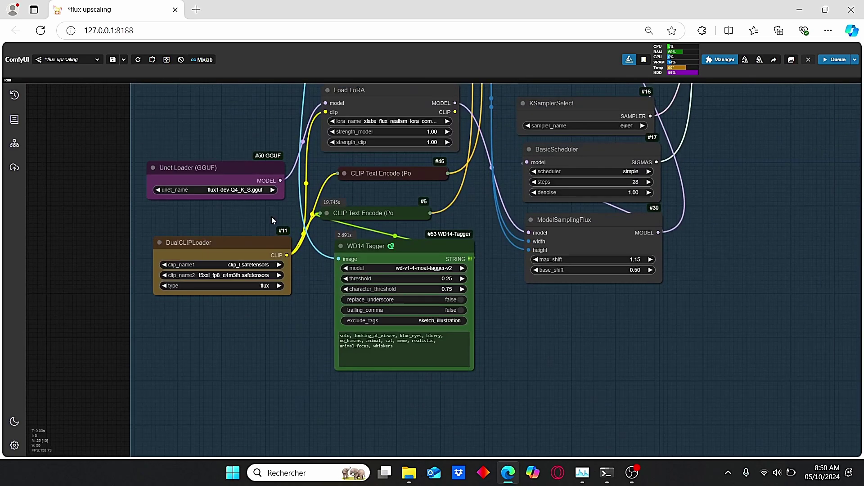
pyautogui.scroll(1, 258, 132)
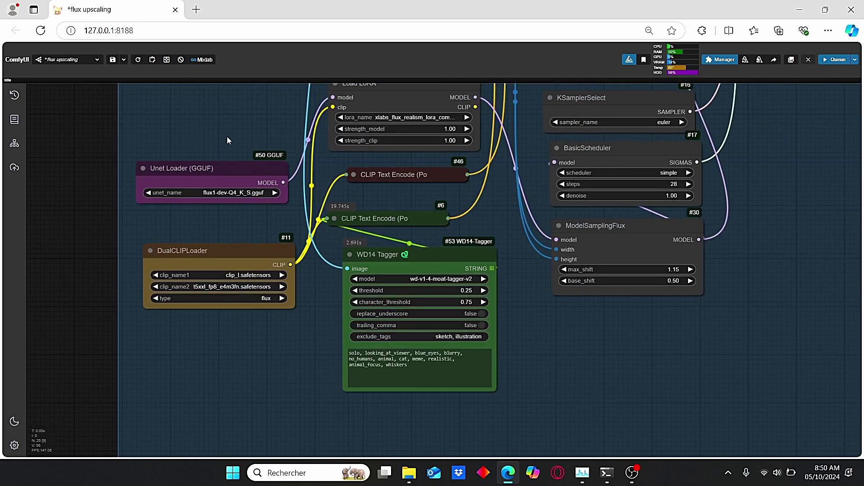
pyautogui.moveTo(177, 197); pyautogui.dragTo(185, 223)
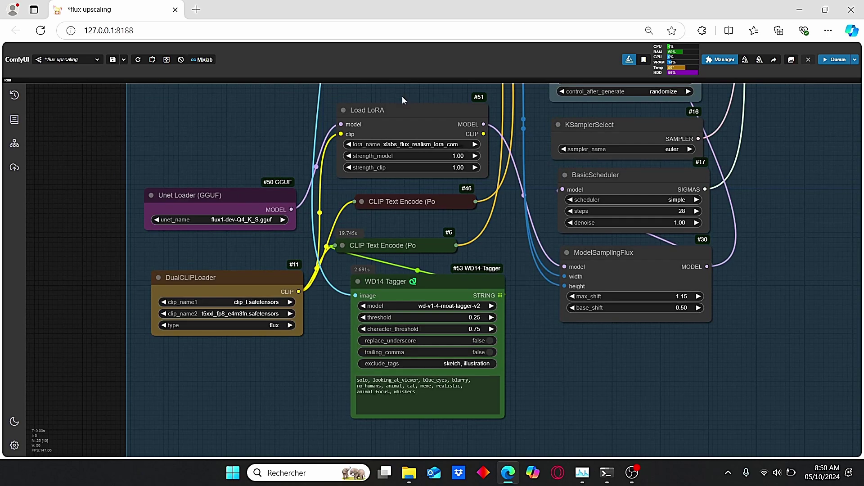
pyautogui.moveTo(500, 219); pyautogui.dragTo(485, 217)
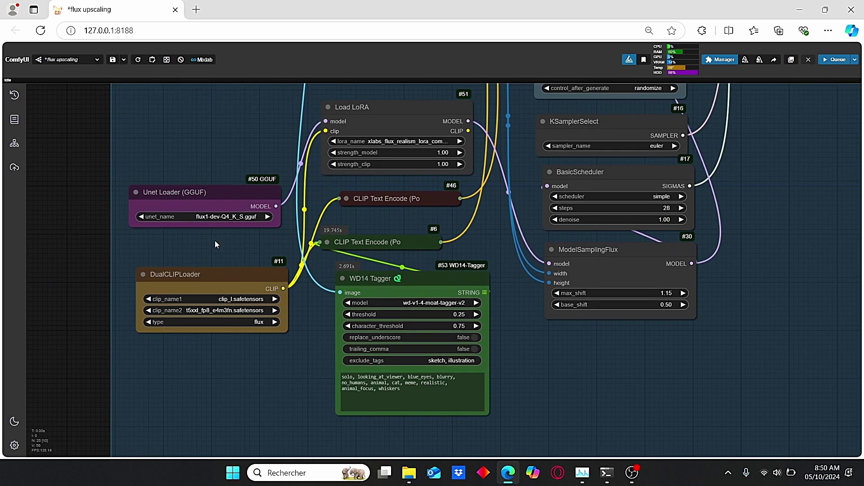
pyautogui.scroll(2, 217, 309)
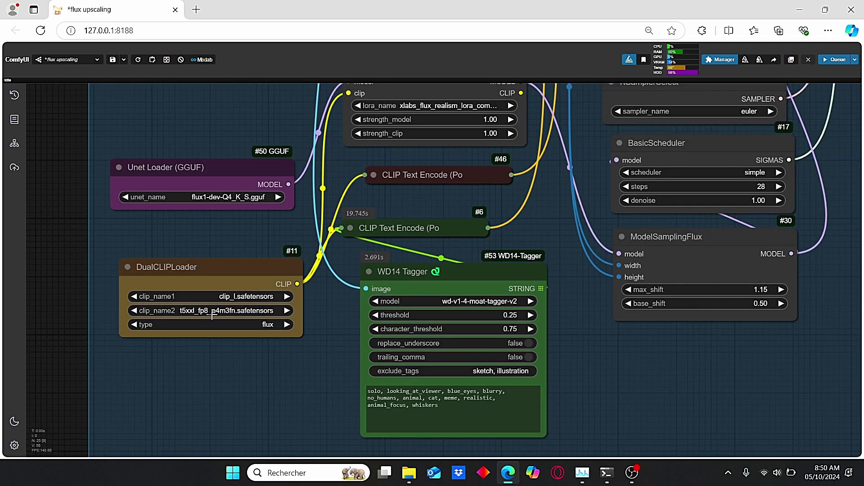
pyautogui.scroll(-2, 275, 324)
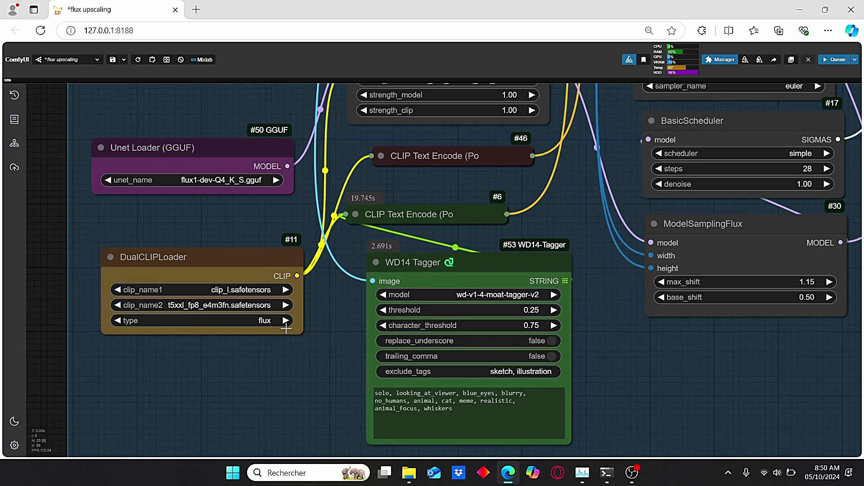
pyautogui.scroll(2, 306, 328)
pyautogui.hscroll(2, 306, 328)
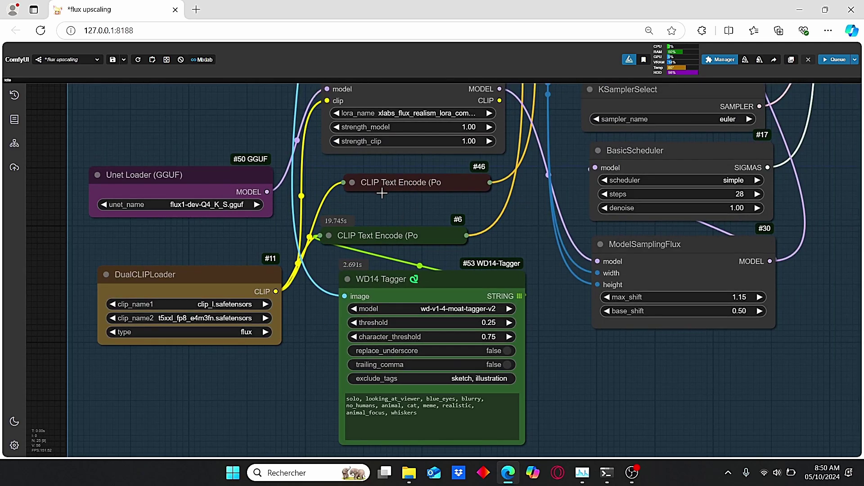
# Expand the CLIP Text Encode (Positive Prompt) node and place the WD14 Tagger to its left.
pyautogui.moveTo(399, 241); pyautogui.dragTo(447, 238)
pyautogui.click(377, 235)
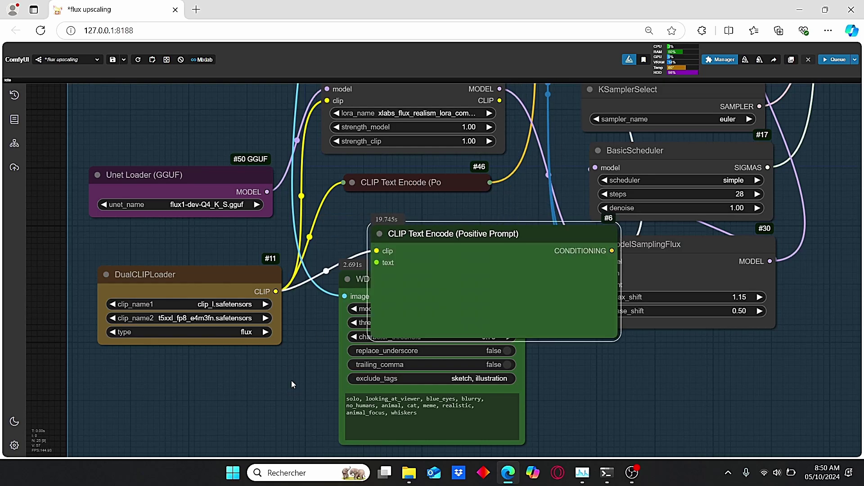
pyautogui.scroll(-5, 291, 358)
pyautogui.moveTo(362, 215); pyautogui.dragTo(219, 314)
pyautogui.moveTo(348, 251); pyautogui.dragTo(383, 191)
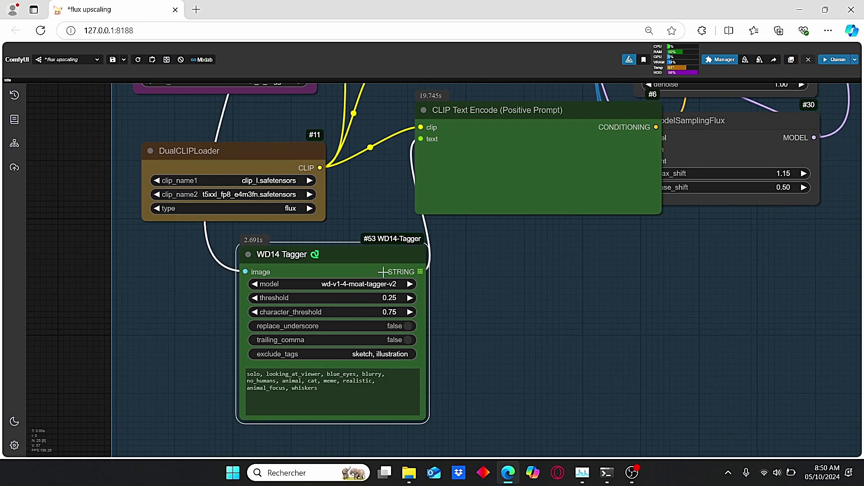
pyautogui.moveTo(485, 118); pyautogui.dragTo(499, 124)
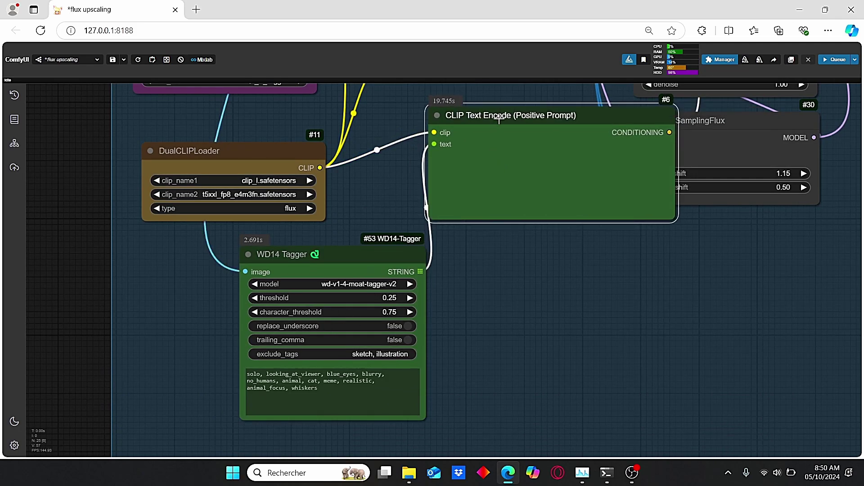
# Duplicate the Positive Prompt encoder below the original as #64 and convert its text widget to an input.
pyautogui.hotkey('ctrl', 'c')
pyautogui.hotkey('ctrl', 'v')
pyautogui.moveTo(509, 138); pyautogui.dragTo(493, 255)
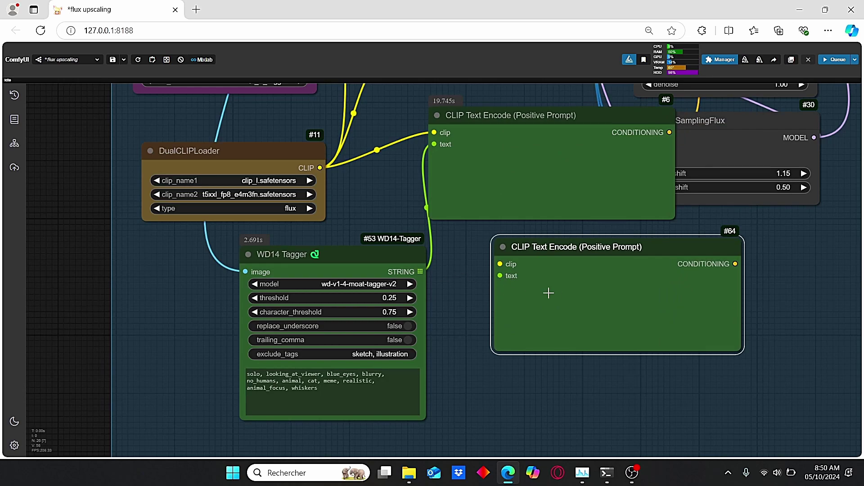
pyautogui.rightClick(590, 274)
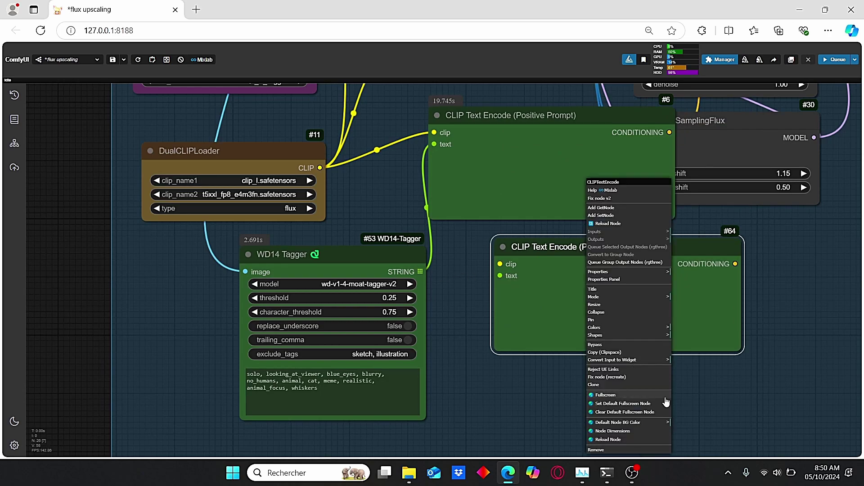
pyautogui.click(657, 360)
pyautogui.click(694, 360)
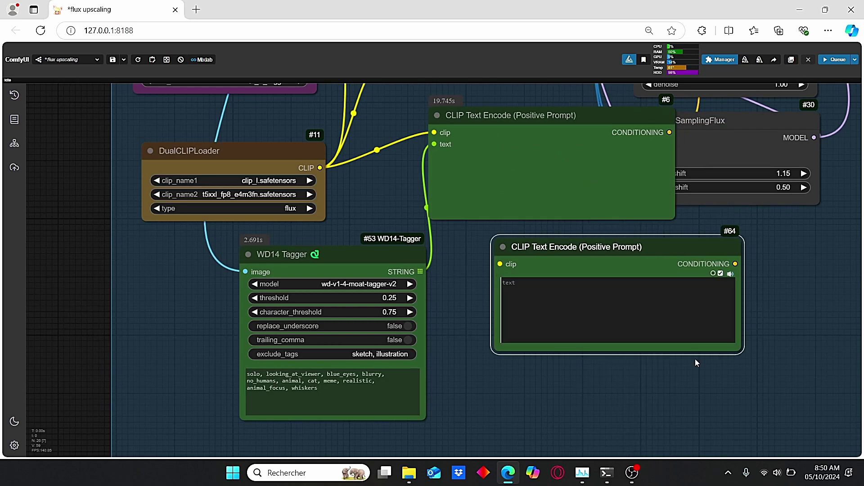
pyautogui.click(628, 381)
pyautogui.scroll(1, 552, 230)
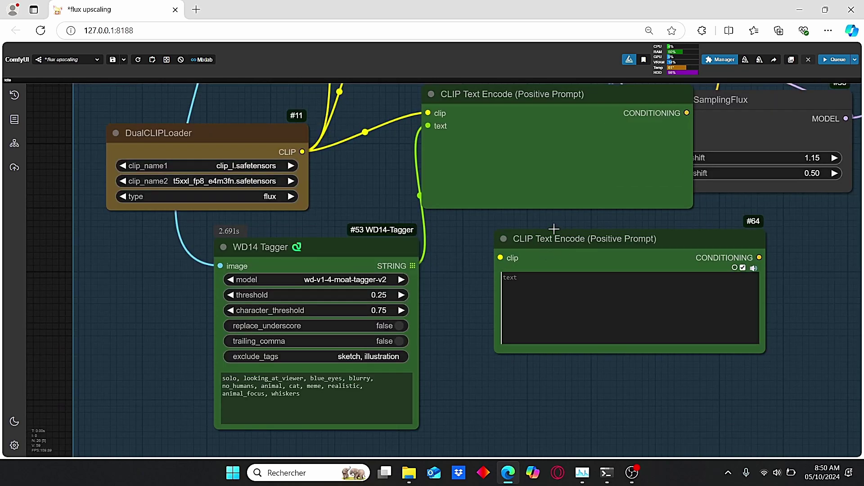
pyautogui.rightClick(584, 267)
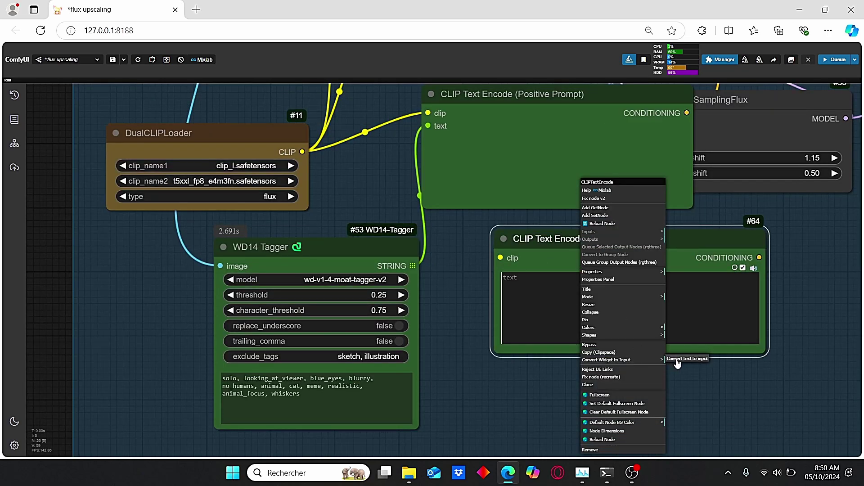
pyautogui.click(678, 362)
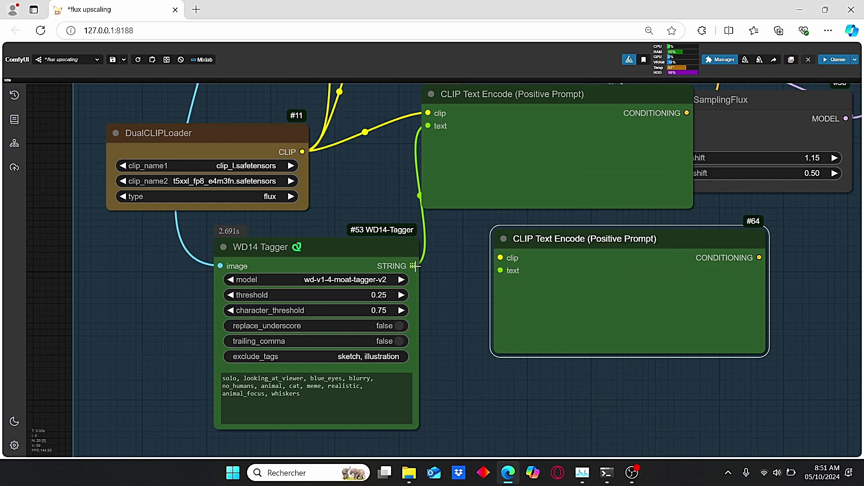
# Connect the WD14 Tagger's STRING output to the copied encoder's text input.
pyautogui.moveTo(415, 266); pyautogui.dragTo(508, 271)
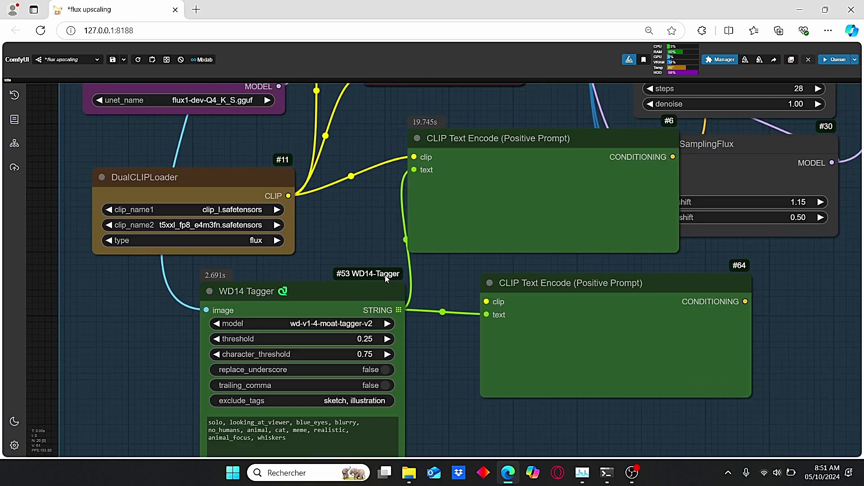
pyautogui.moveTo(451, 214); pyautogui.dragTo(422, 335)
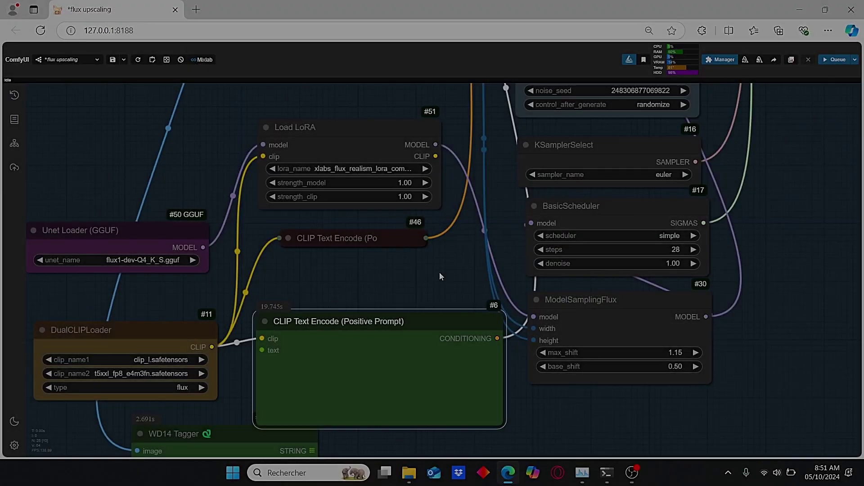
pyautogui.scroll(4, 501, 142)
pyautogui.scroll(-7, 501, 136)
pyautogui.moveTo(501, 137); pyautogui.dragTo(467, 341)
pyautogui.scroll(4, 496, 253)
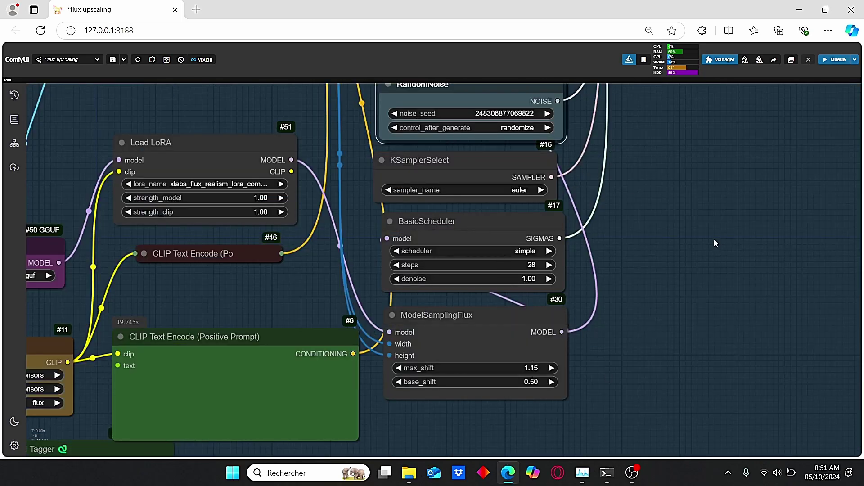
pyautogui.scroll(1, 666, 249)
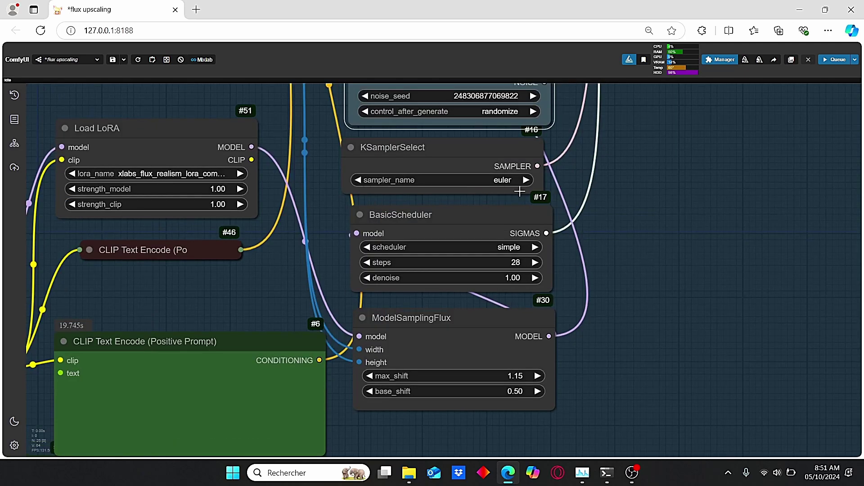
pyautogui.scroll(3, 436, 284)
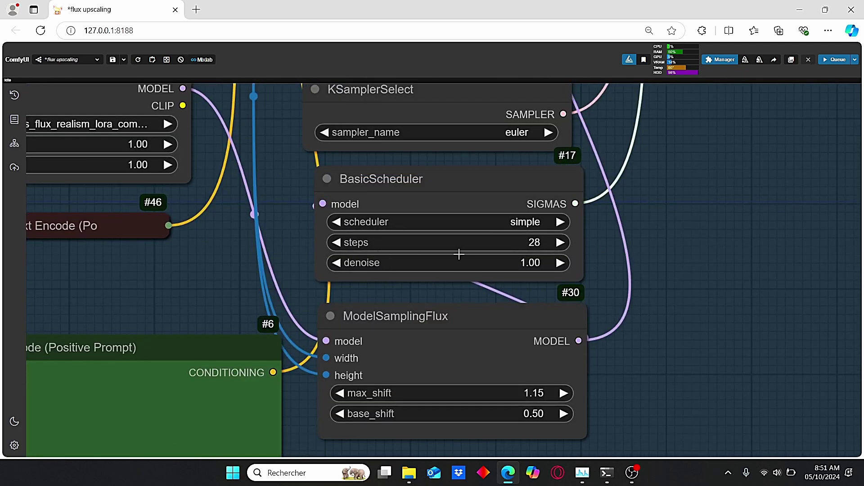
pyautogui.scroll(1, 459, 253)
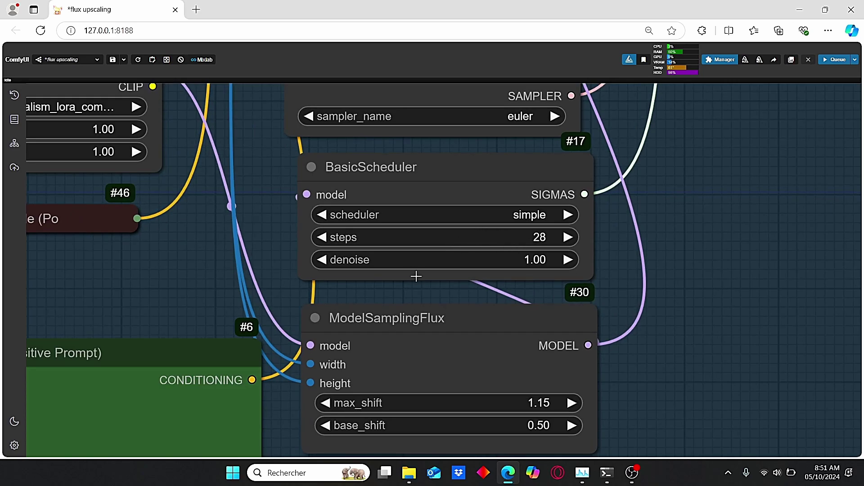
pyautogui.scroll(-4, 401, 290)
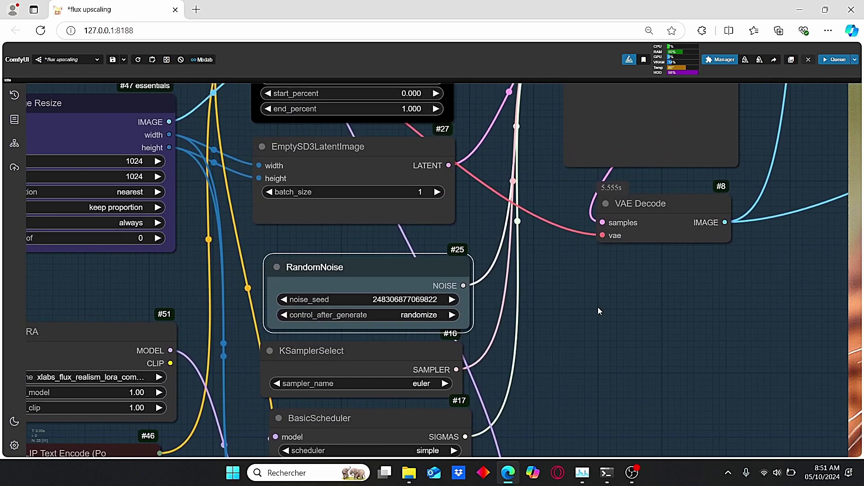
# Move the SamplerCustomAdvanced node up so it no longer overlaps VAE Decode.
pyautogui.moveTo(608, 311); pyautogui.dragTo(526, 360)
pyautogui.click(579, 98)
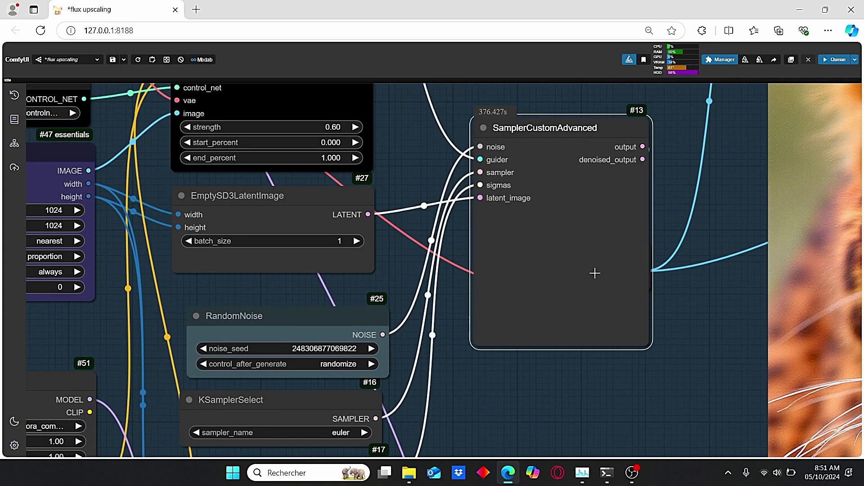
pyautogui.moveTo(594, 278); pyautogui.dragTo(608, 153)
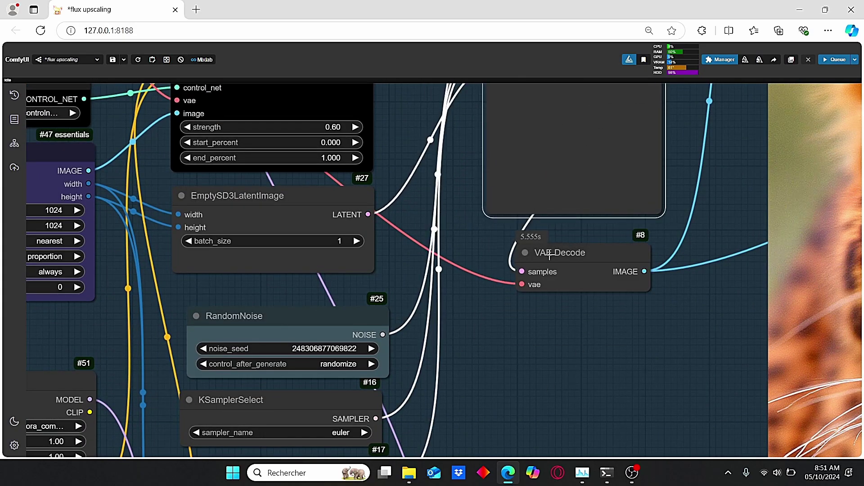
pyautogui.moveTo(531, 398); pyautogui.dragTo(471, 338)
pyautogui.scroll(2, 486, 307)
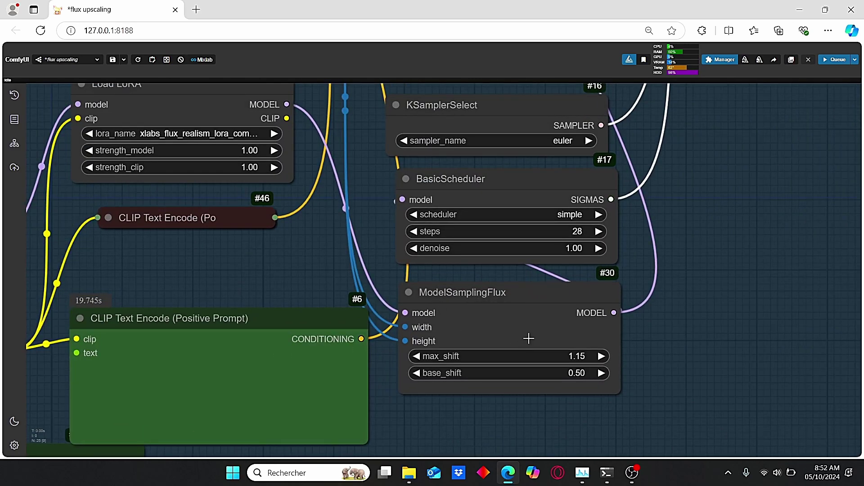
pyautogui.scroll(-2, 501, 350)
pyautogui.scroll(-1, 353, 247)
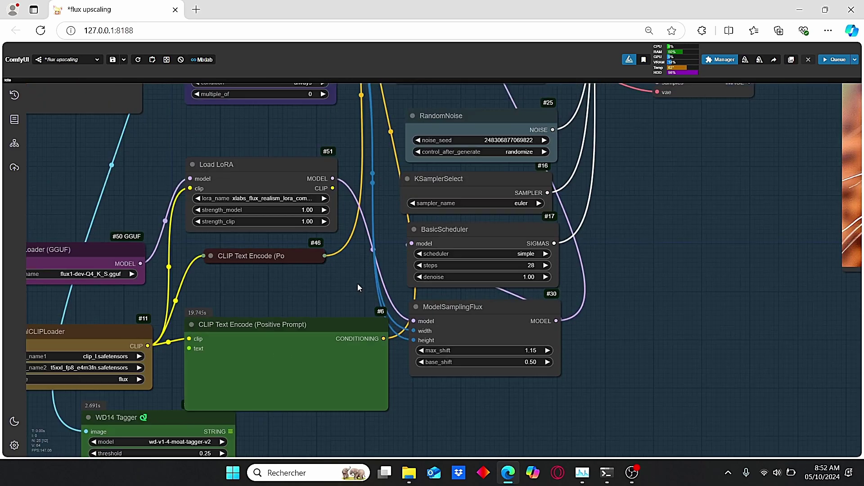
pyautogui.moveTo(305, 140); pyautogui.dragTo(324, 235)
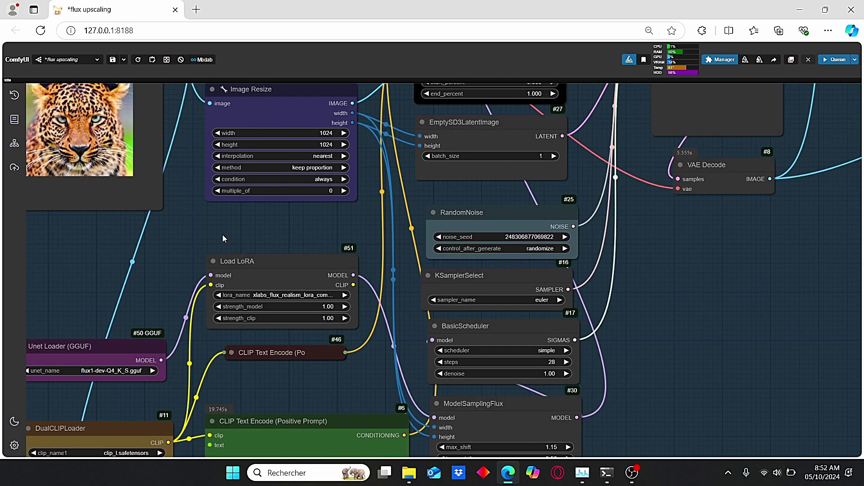
pyautogui.moveTo(221, 236); pyautogui.dragTo(272, 338)
pyautogui.scroll(2, 272, 137)
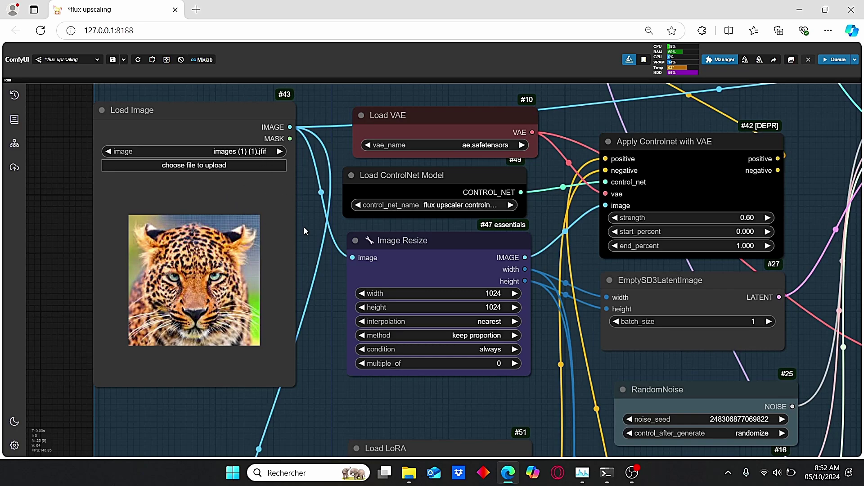
pyautogui.moveTo(447, 225); pyautogui.dragTo(362, 233)
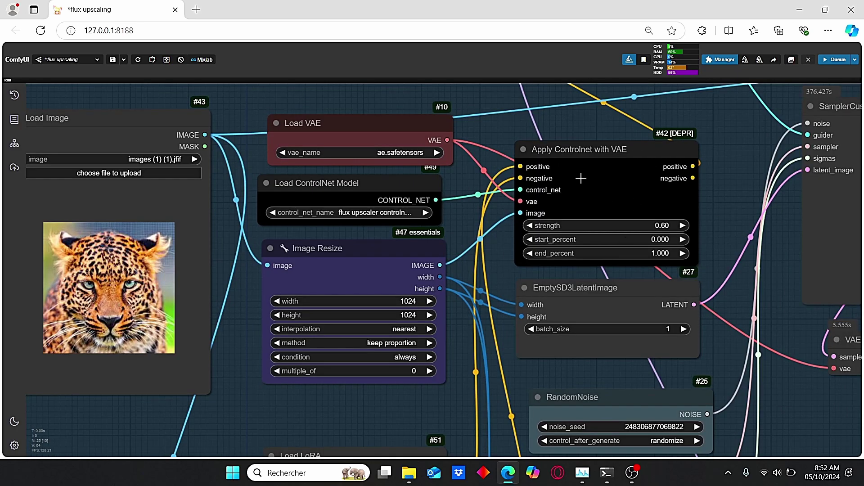
pyautogui.scroll(1, 504, 185)
pyautogui.scroll(2, 363, 199)
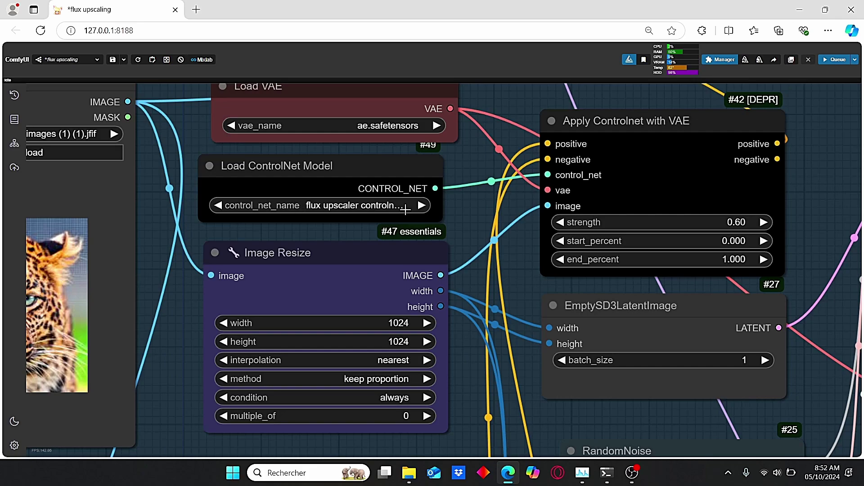
pyautogui.scroll(3, 405, 210)
pyautogui.click(379, 167)
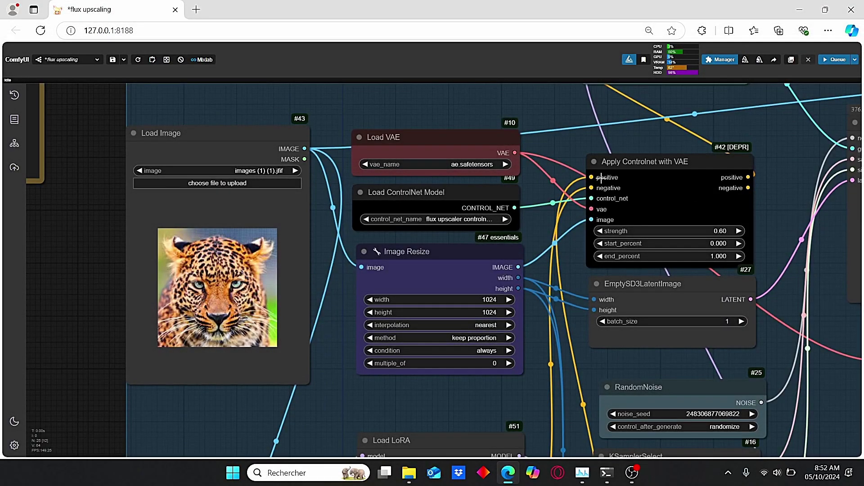
pyautogui.scroll(2, 431, 367)
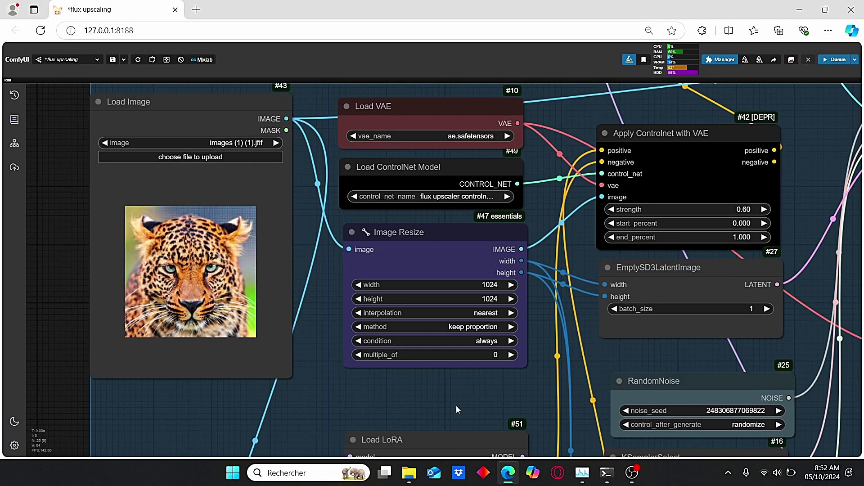
pyautogui.moveTo(449, 402); pyautogui.dragTo(466, 363)
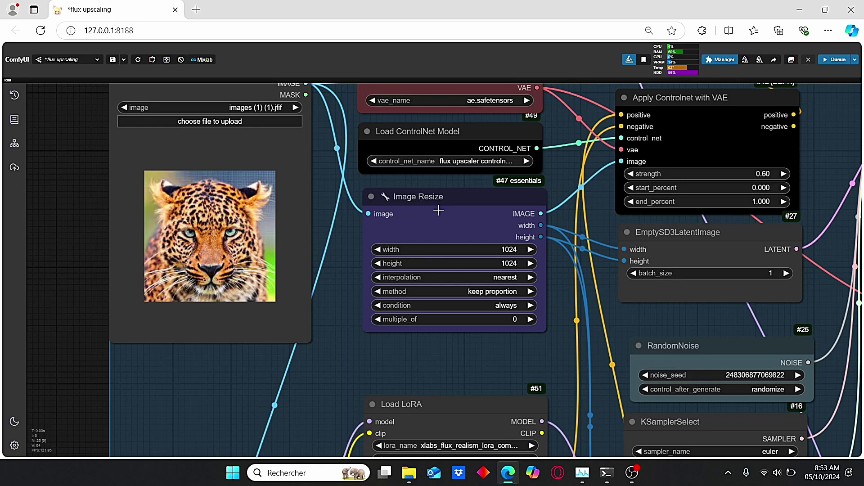
# Add an Upscale Image node through node search, then delete it.
pyautogui.doubleClick(384, 372)
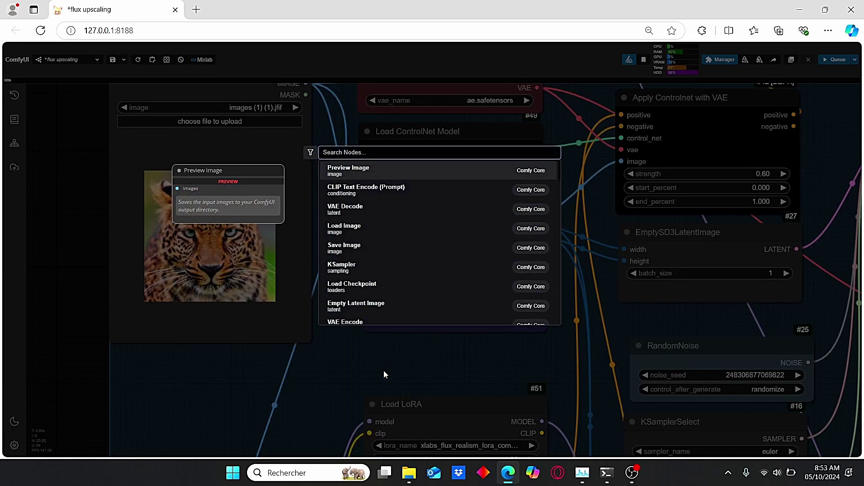
pyautogui.write('upsc')
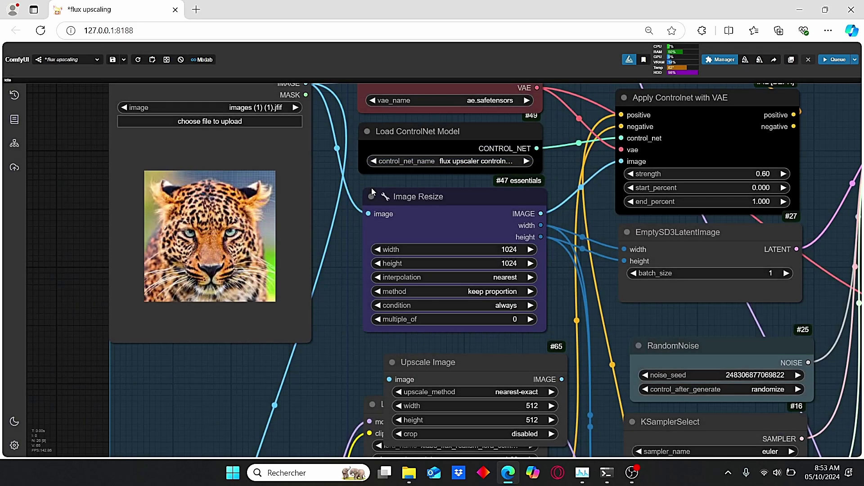
pyautogui.click(351, 188)
pyautogui.moveTo(464, 375); pyautogui.dragTo(444, 350)
pyautogui.press('Delete')
# Add an Upscale Image By node, try its scale_by value, then delete it.
pyautogui.doubleClick(429, 351)
pyautogui.write('upscale')
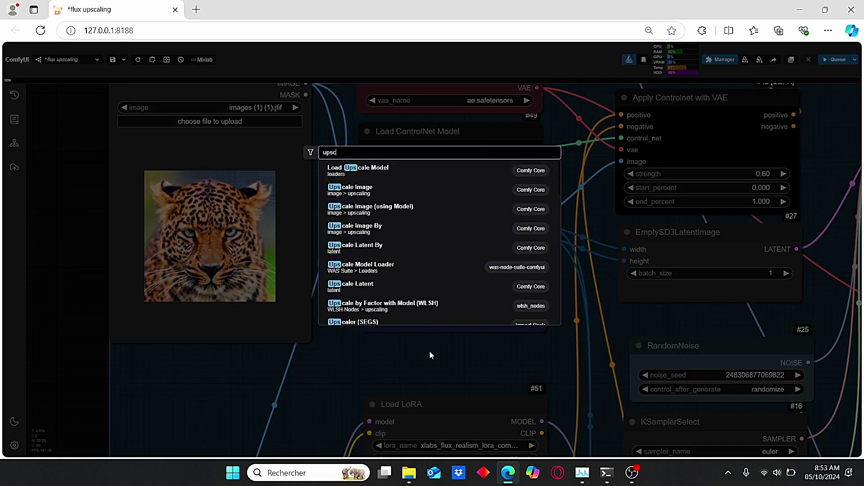
pyautogui.click(355, 227)
pyautogui.moveTo(491, 348); pyautogui.dragTo(433, 347)
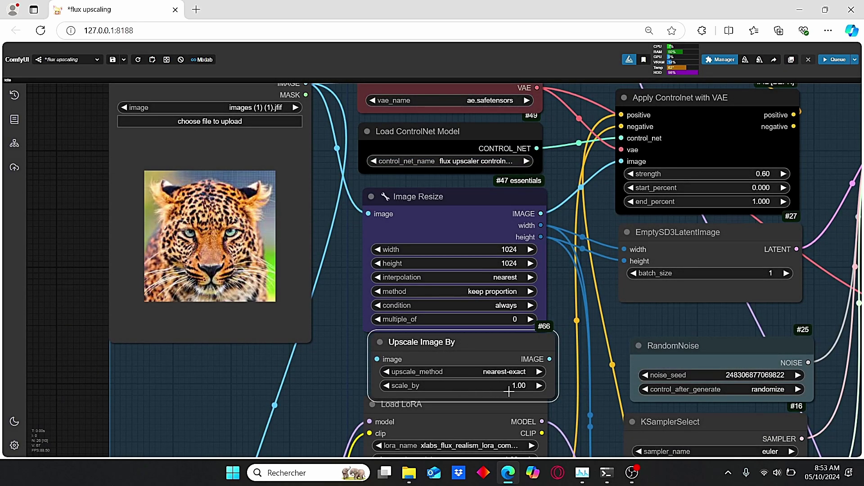
pyautogui.click(520, 386)
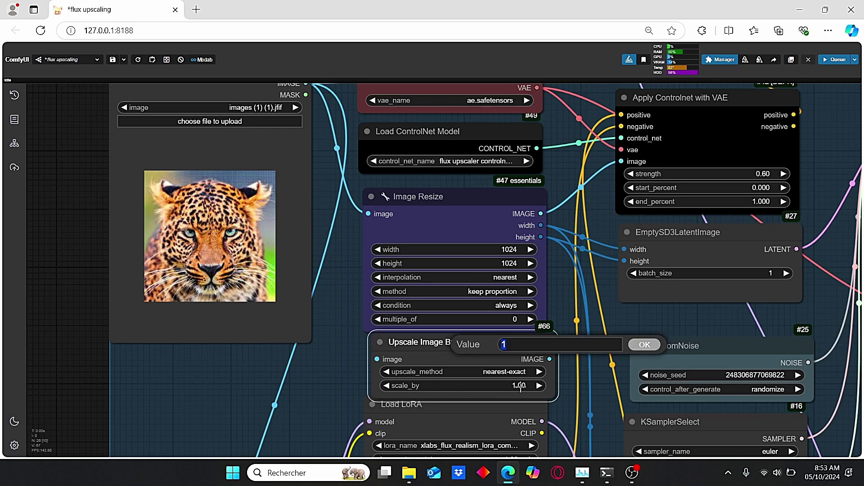
pyautogui.click(635, 345)
pyautogui.press('Delete')
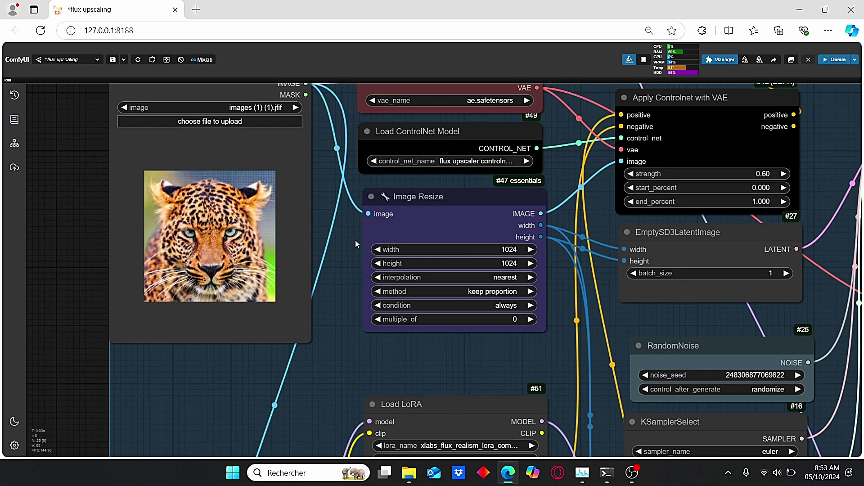
pyautogui.scroll(3, 355, 231)
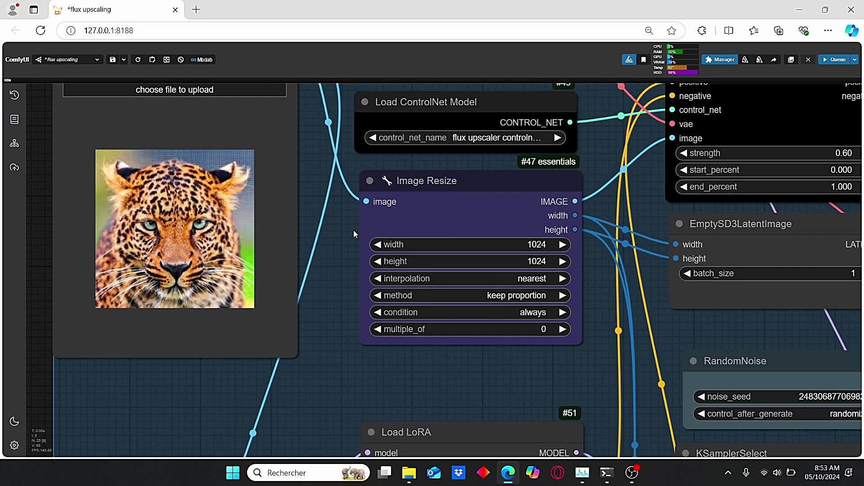
pyautogui.scroll(4, 353, 231)
pyautogui.moveTo(341, 268); pyautogui.dragTo(223, 266)
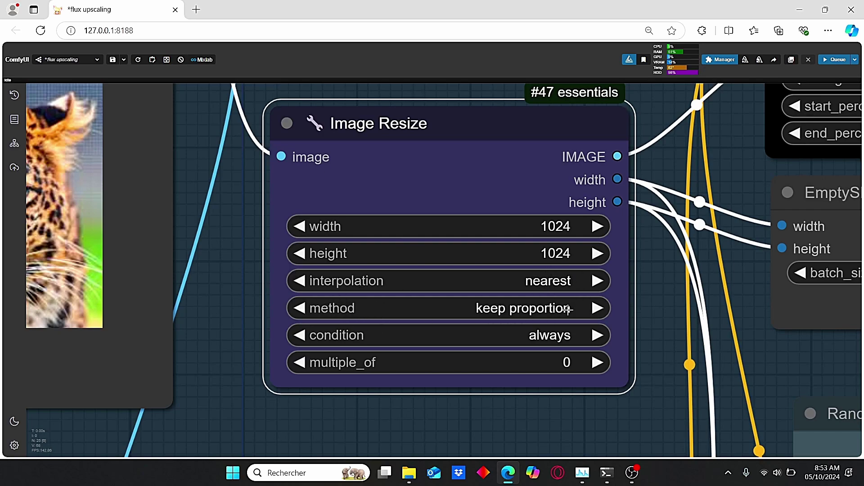
pyautogui.scroll(-4, 324, 311)
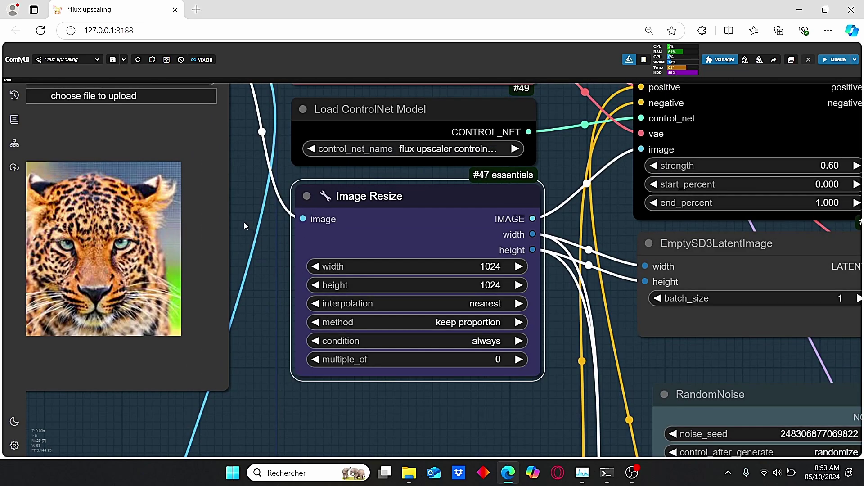
pyautogui.scroll(-3, 450, 260)
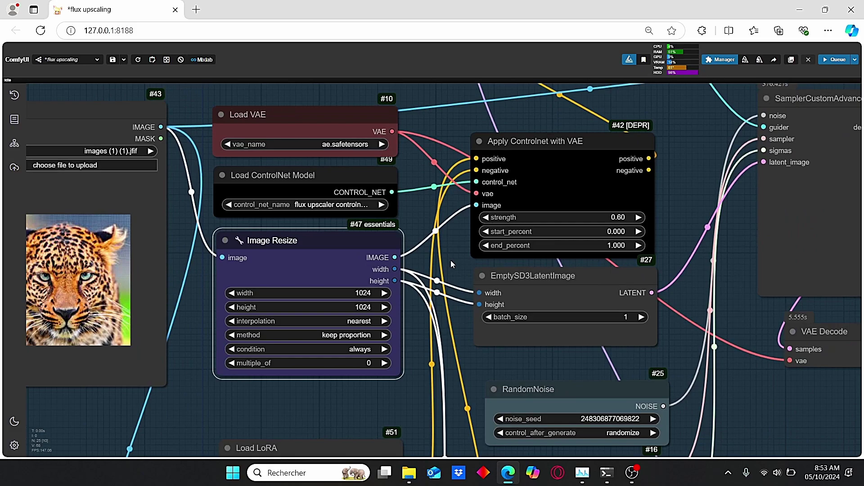
pyautogui.scroll(-3, 450, 260)
pyautogui.scroll(2, 521, 241)
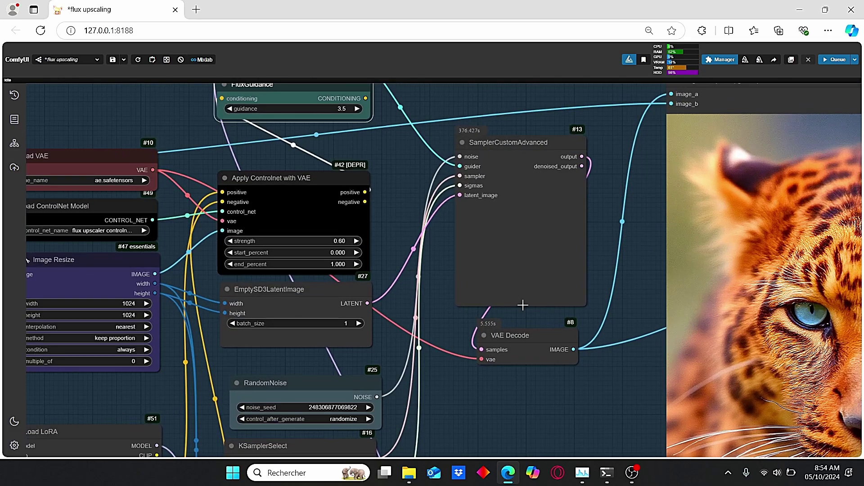
pyautogui.scroll(-3, 498, 347)
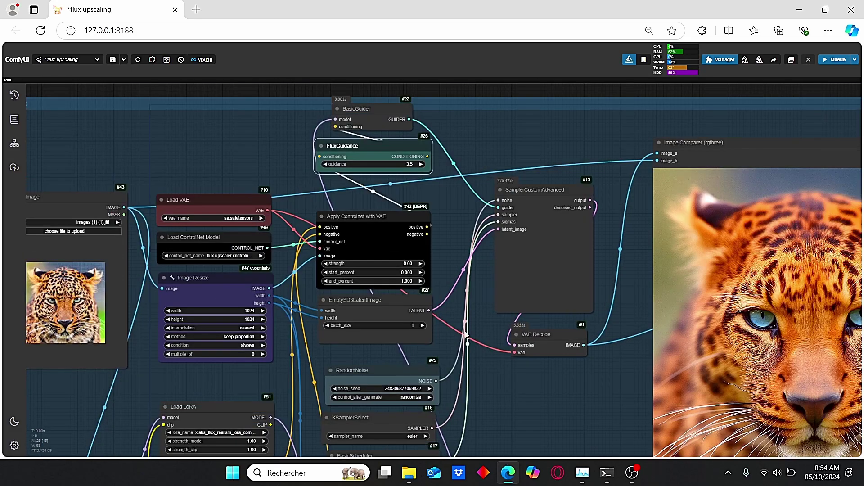
pyautogui.hscroll(5, 395, 244)
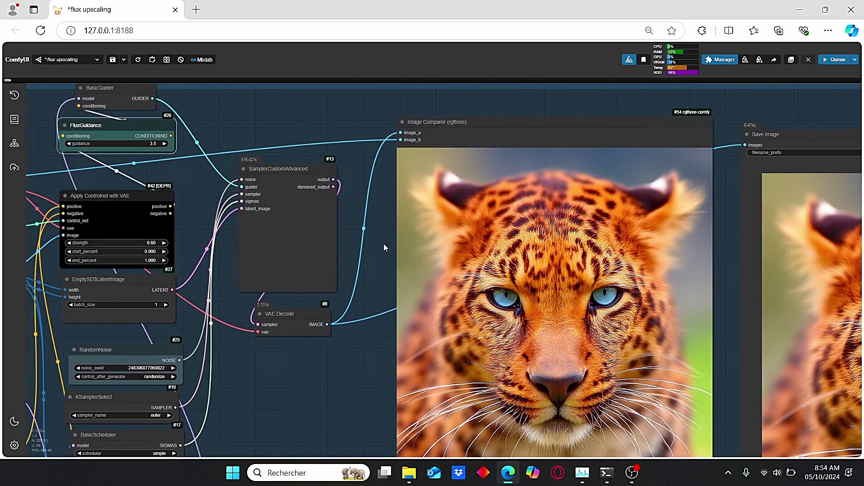
pyautogui.hscroll(2, 390, 261)
pyautogui.moveTo(355, 244); pyautogui.dragTo(336, 242)
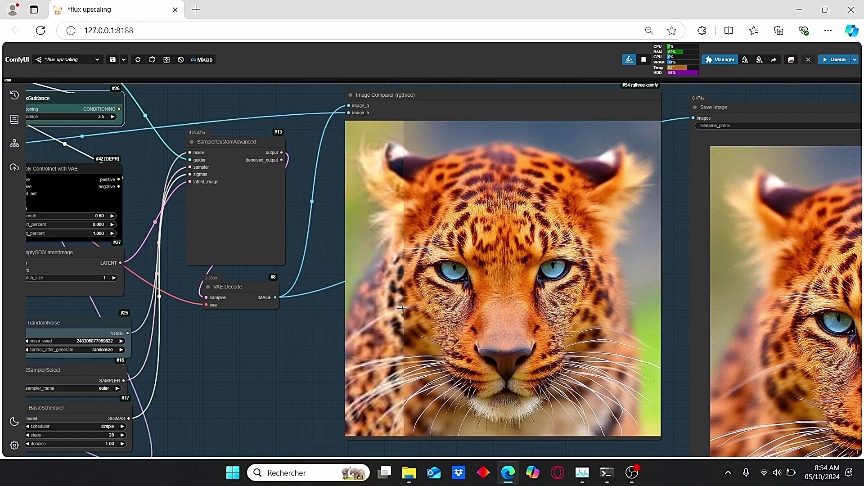
pyautogui.scroll(-2, 273, 369)
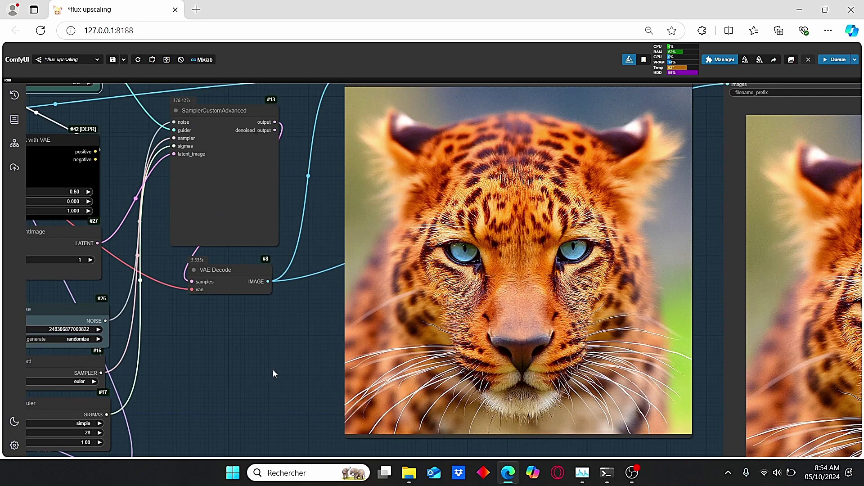
pyautogui.scroll(2, 277, 362)
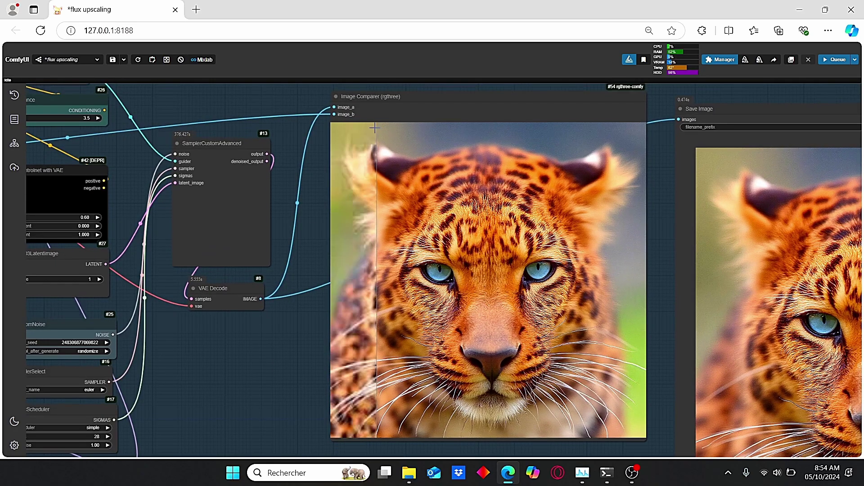
pyautogui.scroll(-2, 272, 388)
pyautogui.hscroll(-3, 253, 400)
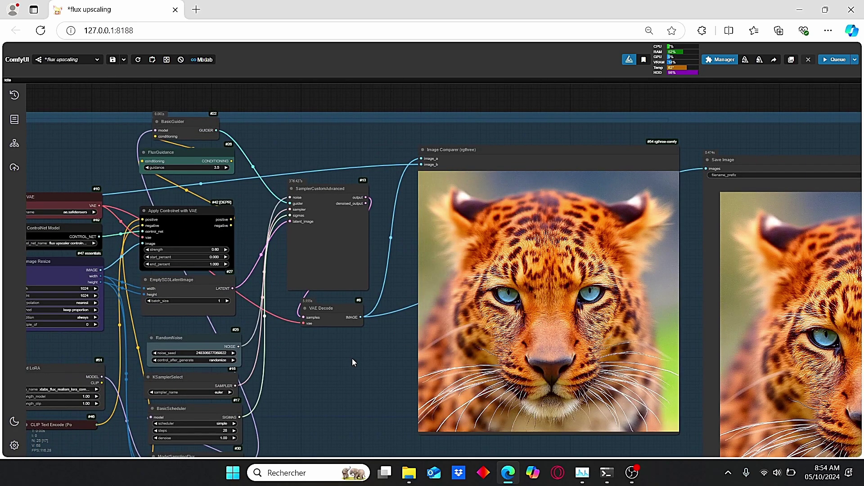
pyautogui.click(721, 59)
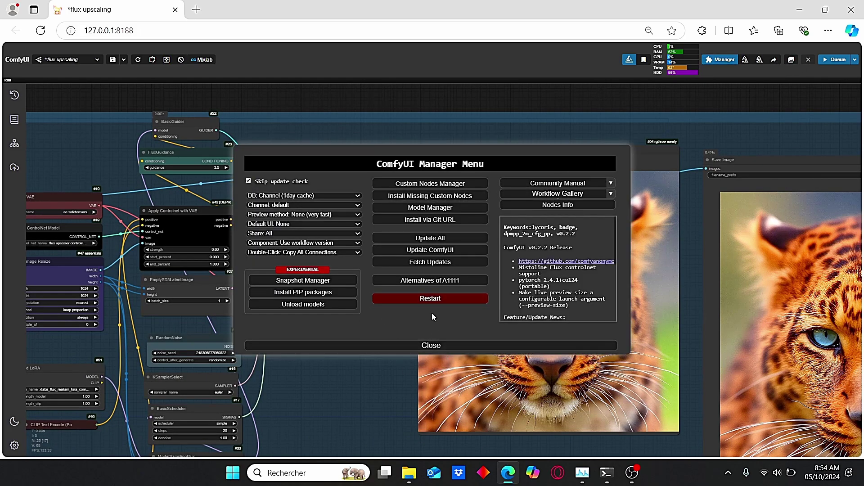
pyautogui.click(420, 345)
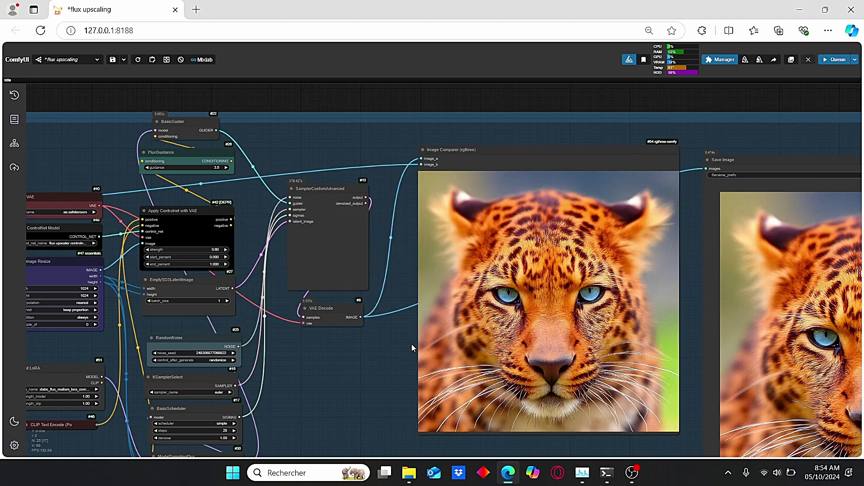
pyautogui.scroll(-2, 397, 372)
pyautogui.moveTo(397, 372); pyautogui.dragTo(234, 280)
pyautogui.scroll(3, 518, 225)
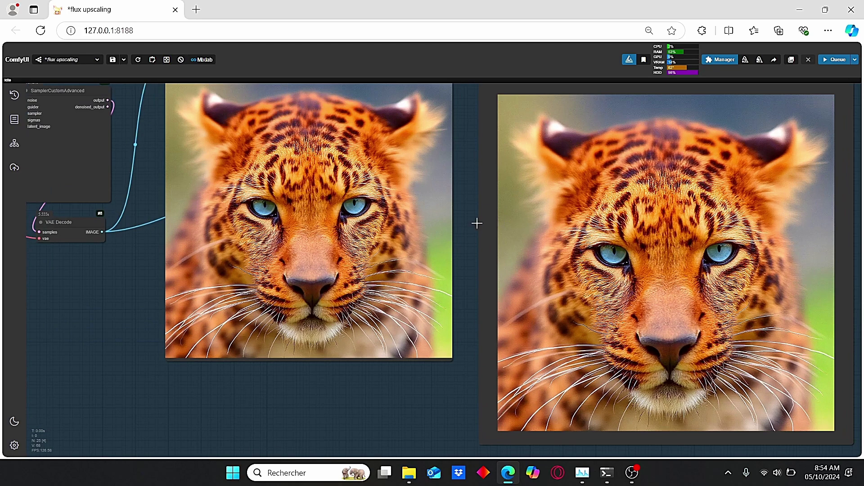
pyautogui.scroll(-2, 454, 367)
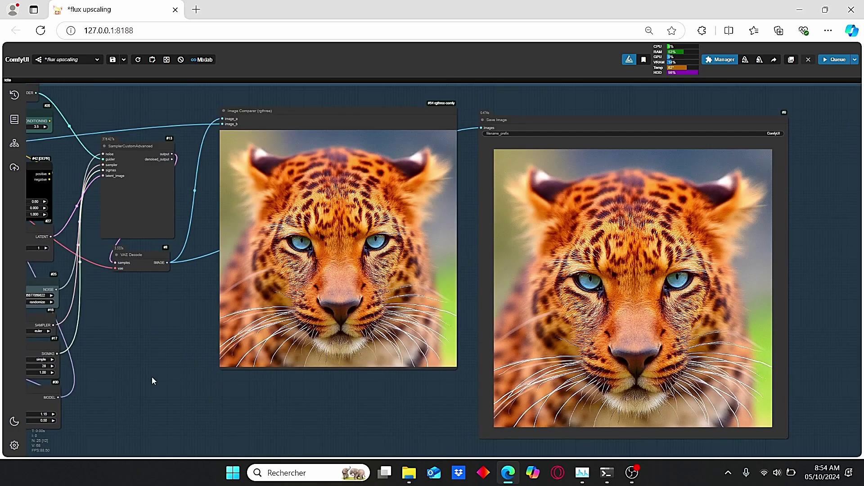
pyautogui.moveTo(103, 385); pyautogui.dragTo(631, 352)
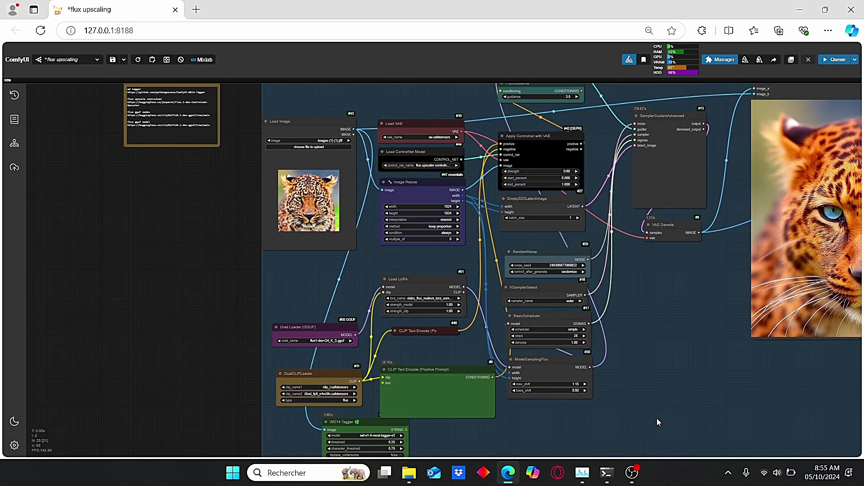
pyautogui.scroll(2, 664, 275)
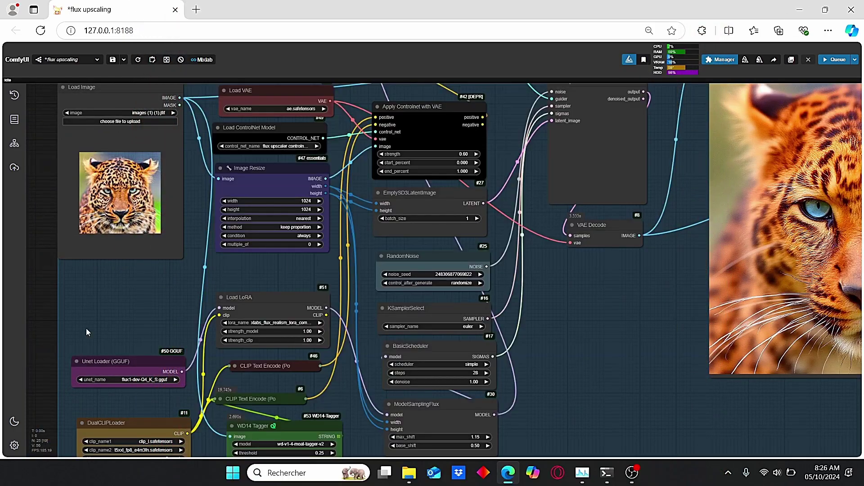
pyautogui.scroll(5, 232, 241)
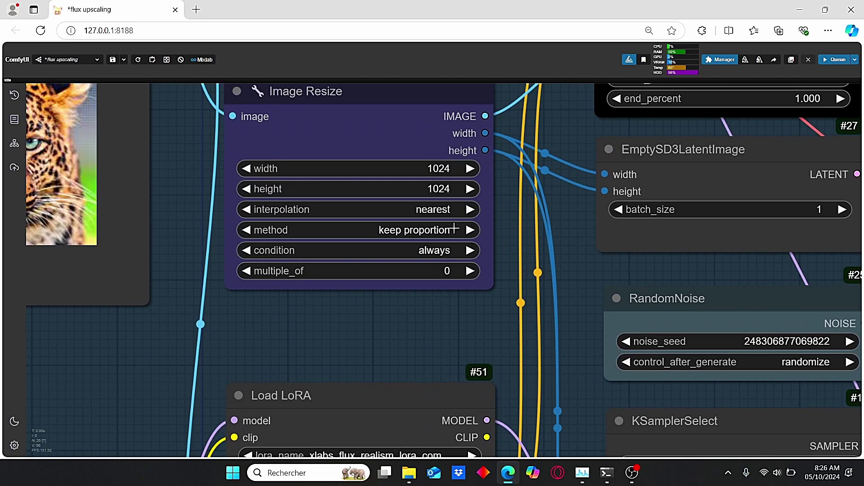
pyautogui.scroll(-5, 449, 305)
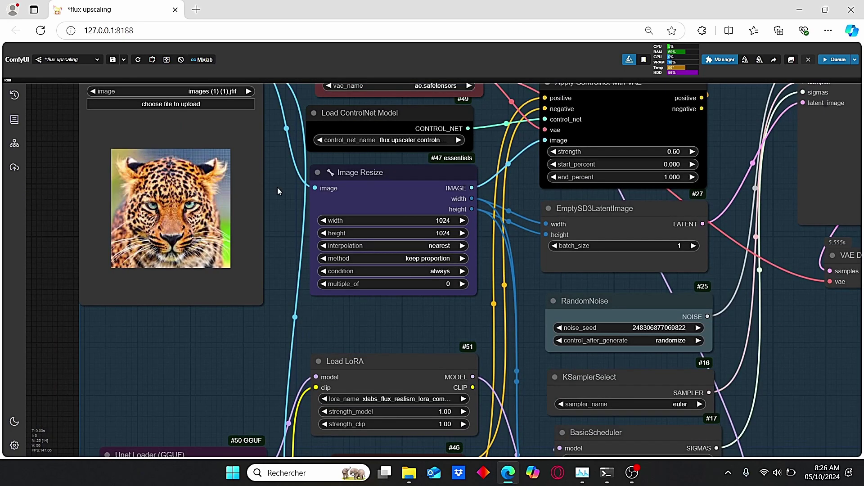
pyautogui.scroll(-1, 277, 187)
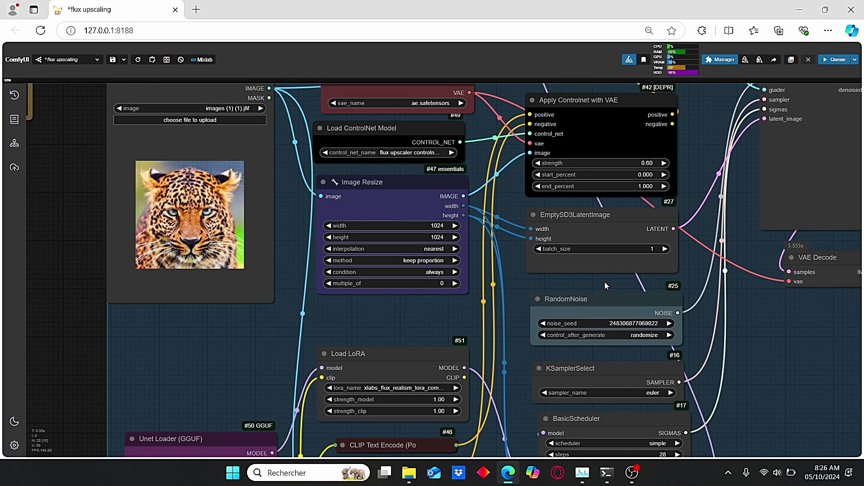
pyautogui.moveTo(673, 225); pyautogui.dragTo(486, 239)
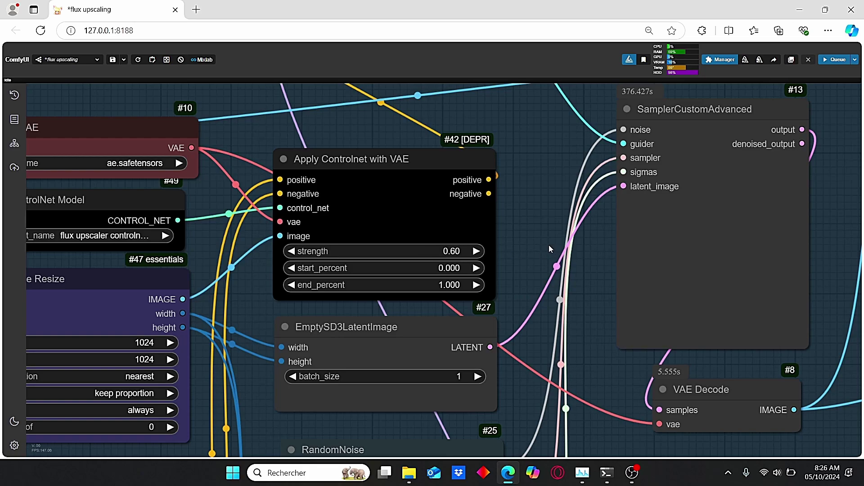
pyautogui.scroll(-5, 536, 241)
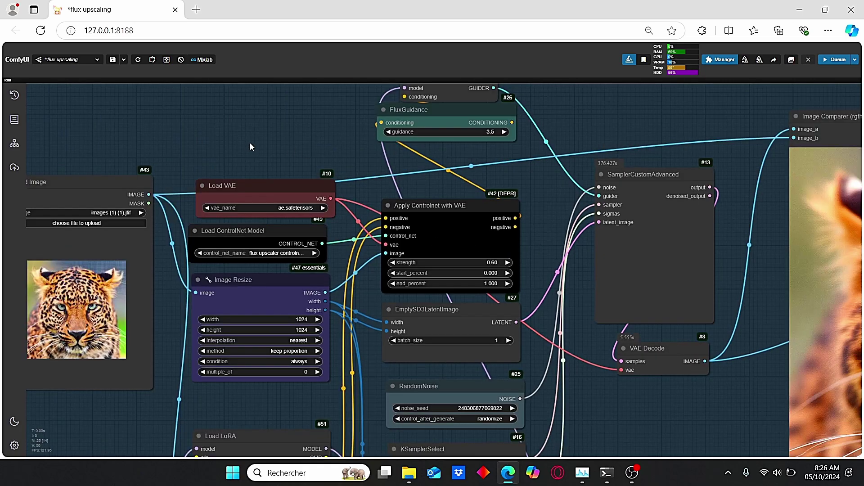
pyautogui.moveTo(247, 147); pyautogui.dragTo(390, 161)
pyautogui.scroll(3, 526, 216)
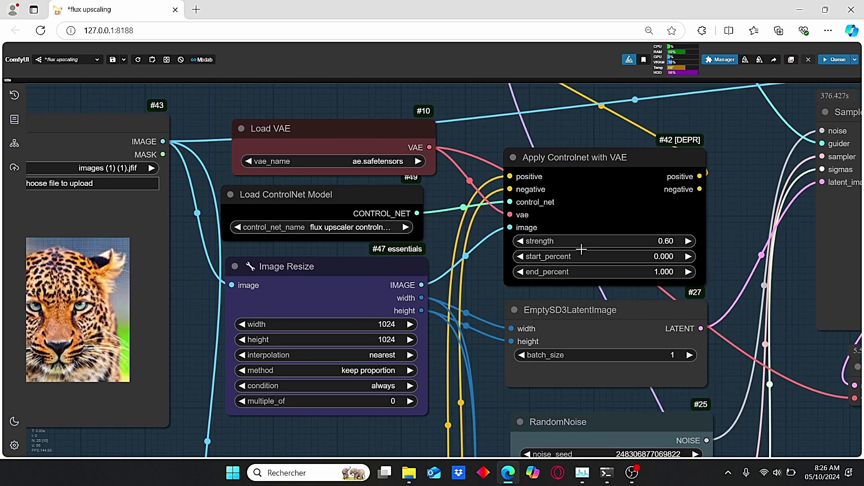
pyautogui.moveTo(45, 315); pyautogui.dragTo(220, 294)
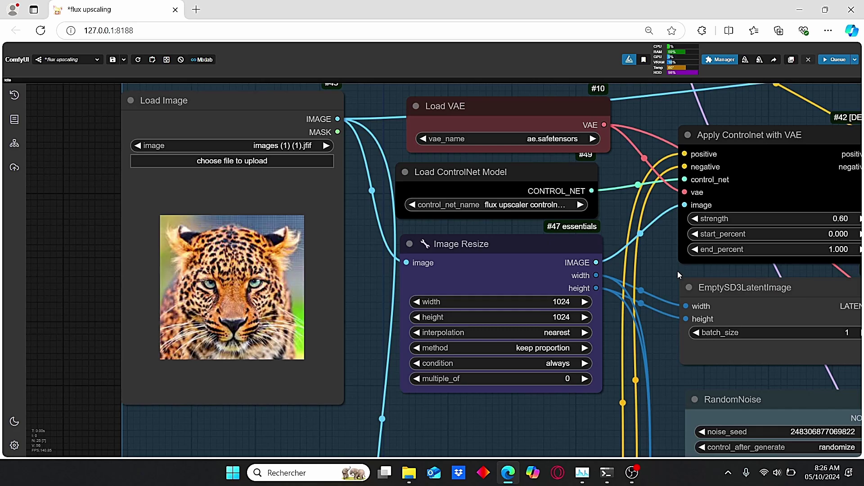
pyautogui.moveTo(679, 271); pyautogui.dragTo(439, 233)
pyautogui.scroll(-1, 439, 233)
pyautogui.scroll(-3, 439, 233)
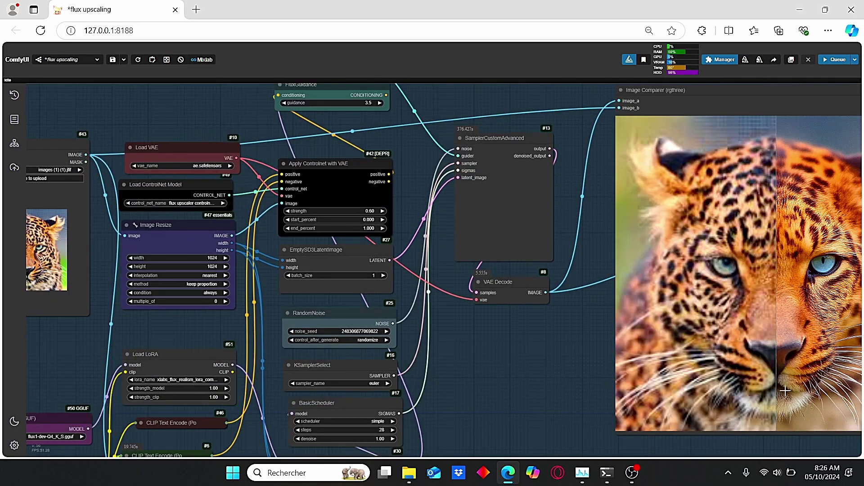
pyautogui.scroll(4, 321, 310)
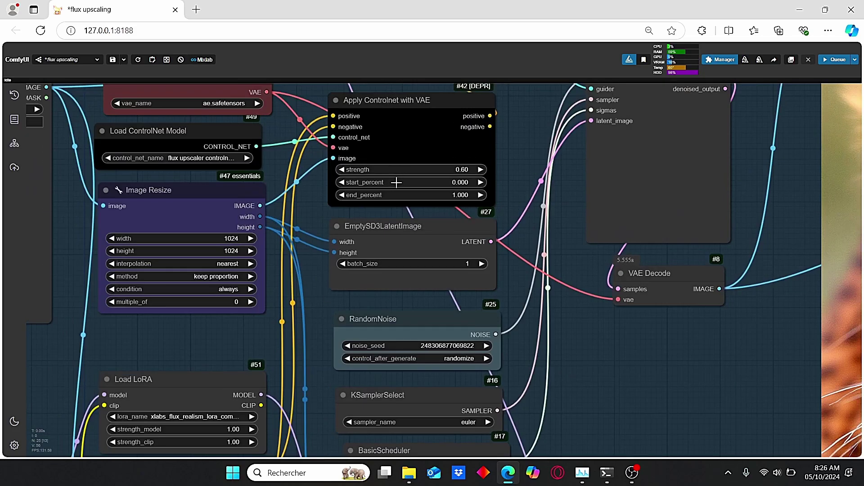
pyautogui.scroll(-2, 512, 244)
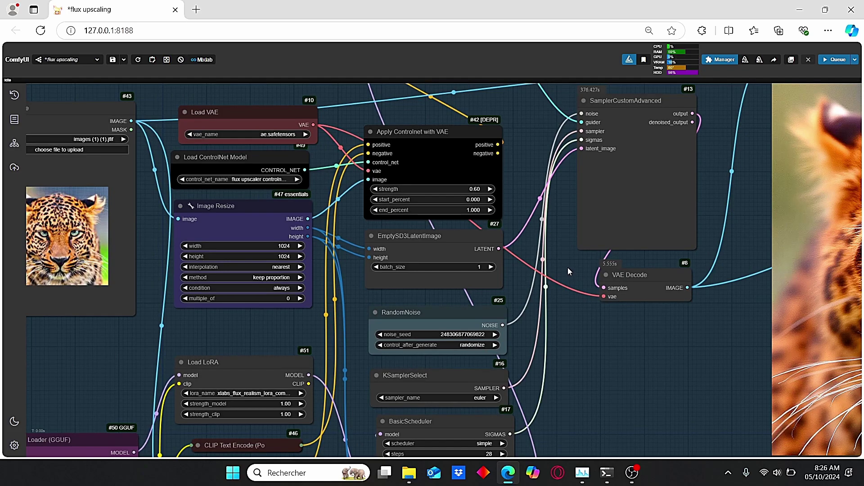
pyautogui.scroll(2, 569, 268)
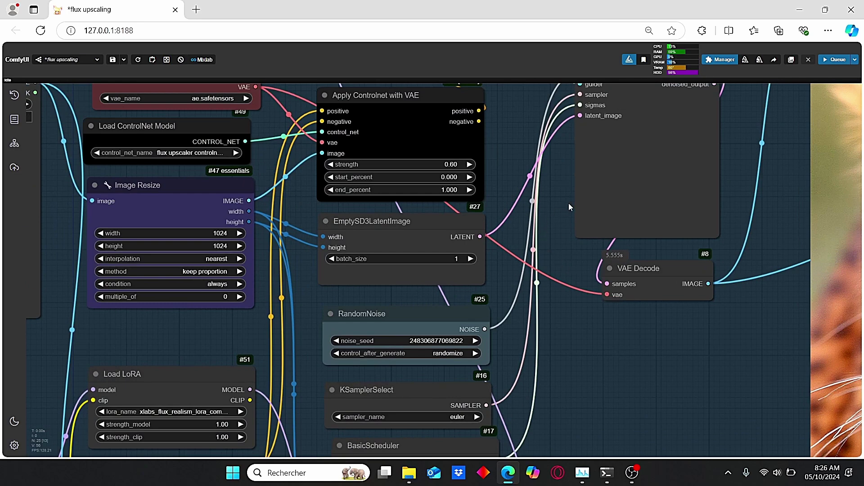
pyautogui.moveTo(498, 159); pyautogui.dragTo(500, 220)
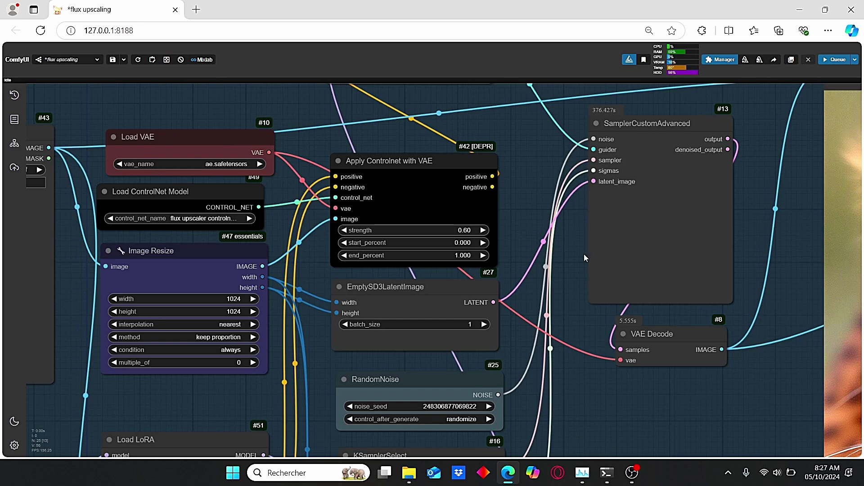
pyautogui.scroll(-5, 568, 266)
pyautogui.scroll(3, 567, 266)
pyautogui.scroll(3, 566, 266)
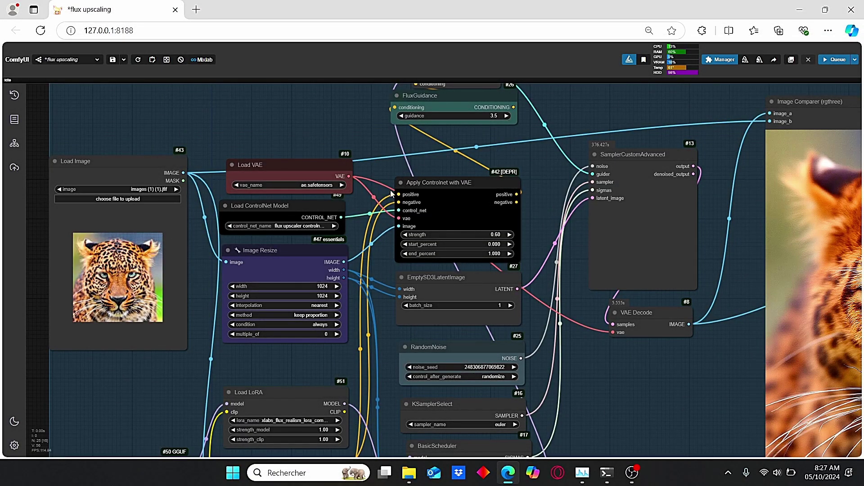
pyautogui.moveTo(106, 116); pyautogui.dragTo(362, 125)
pyautogui.scroll(6, 370, 292)
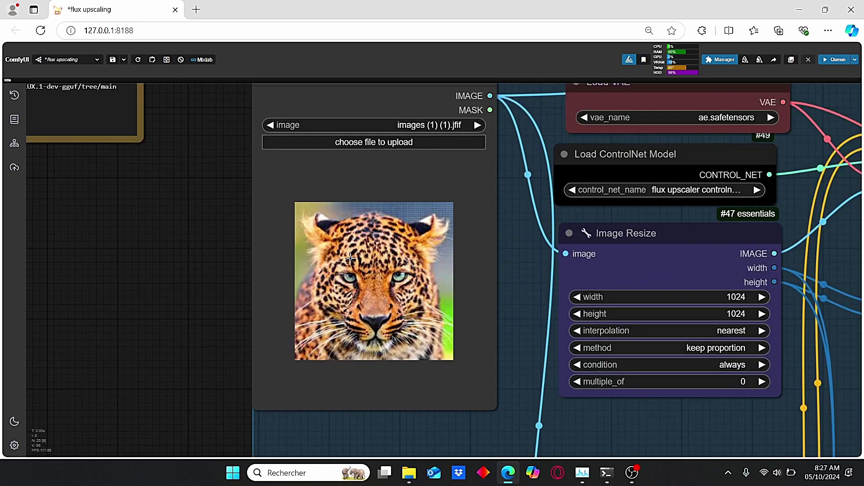
pyautogui.click(828, 30)
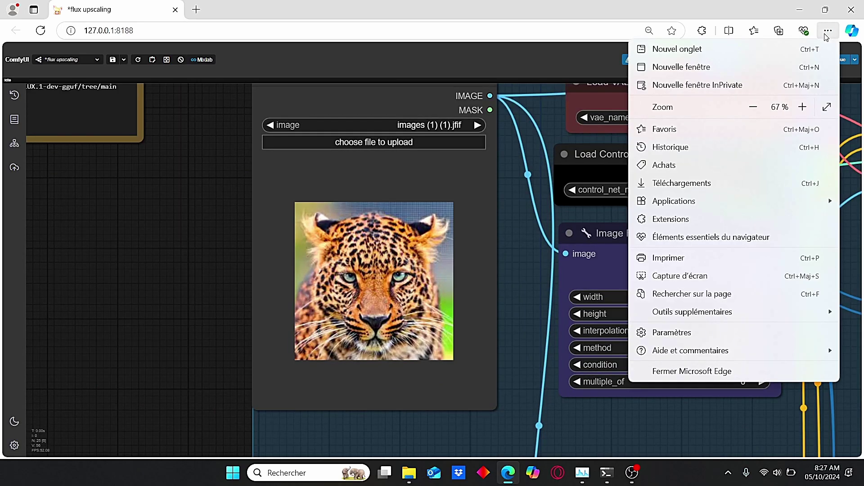
pyautogui.click(682, 183)
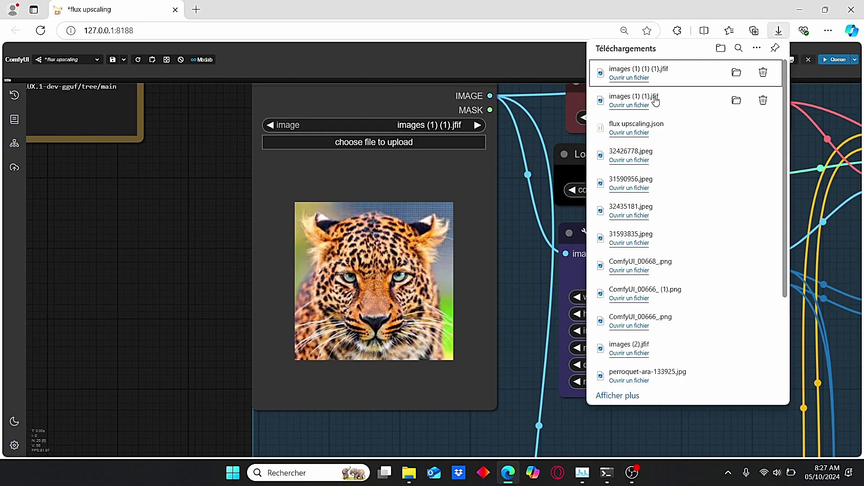
pyautogui.click(650, 96)
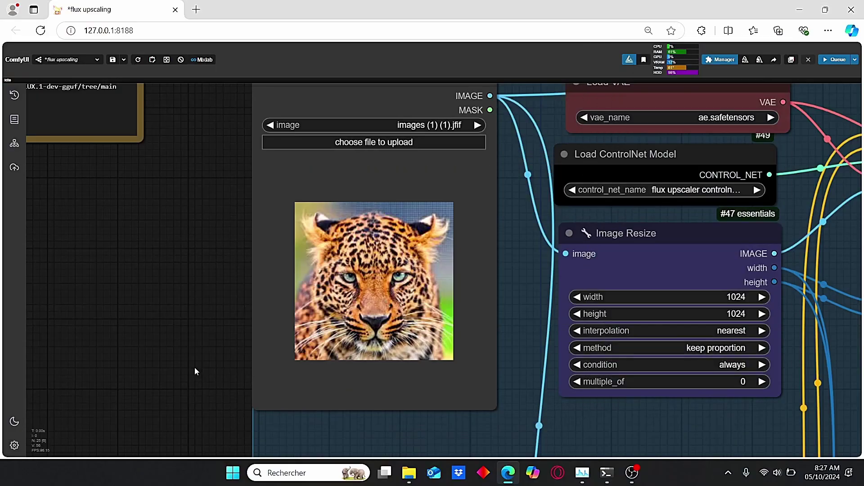
pyautogui.scroll(-3, 193, 369)
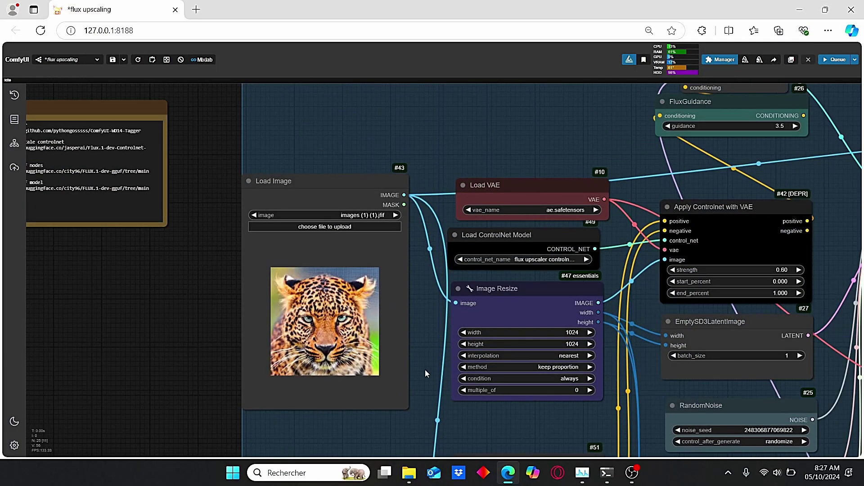
pyautogui.moveTo(647, 336); pyautogui.dragTo(535, 269)
pyautogui.scroll(3, 534, 269)
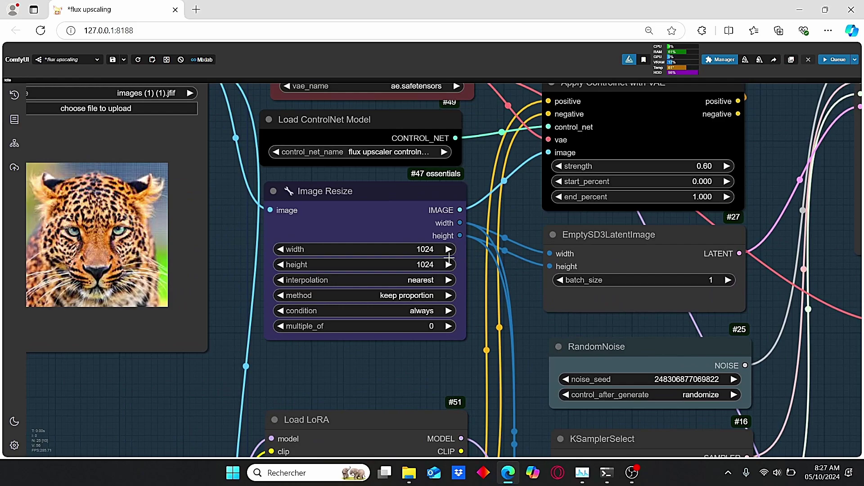
pyautogui.scroll(-5, 449, 257)
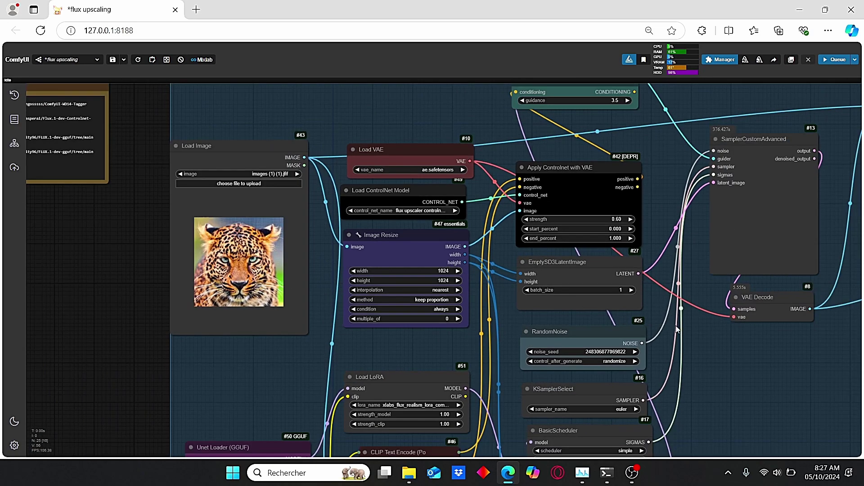
pyautogui.moveTo(722, 359); pyautogui.dragTo(489, 325)
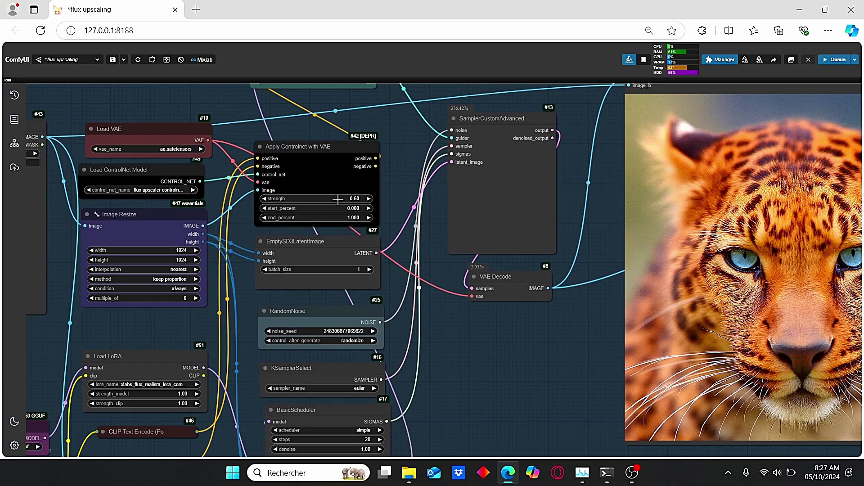
pyautogui.moveTo(481, 333); pyautogui.dragTo(567, 333)
pyautogui.moveTo(655, 359); pyautogui.dragTo(237, 292)
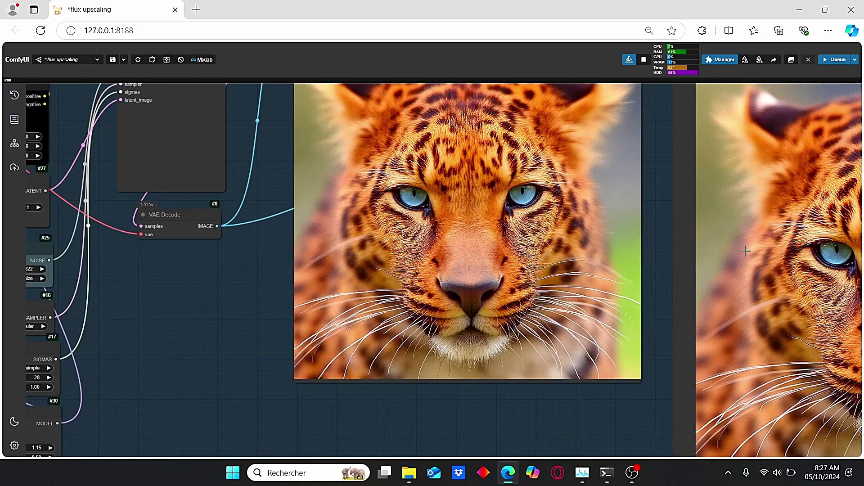
pyautogui.moveTo(105, 350); pyautogui.dragTo(763, 348)
pyautogui.scroll(3, 323, 105)
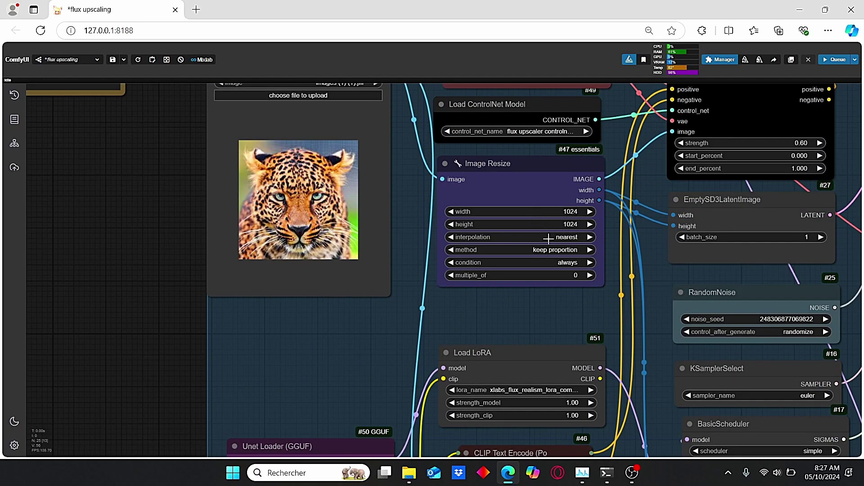
pyautogui.moveTo(579, 325); pyautogui.dragTo(374, 291)
pyautogui.scroll(1, 311, 258)
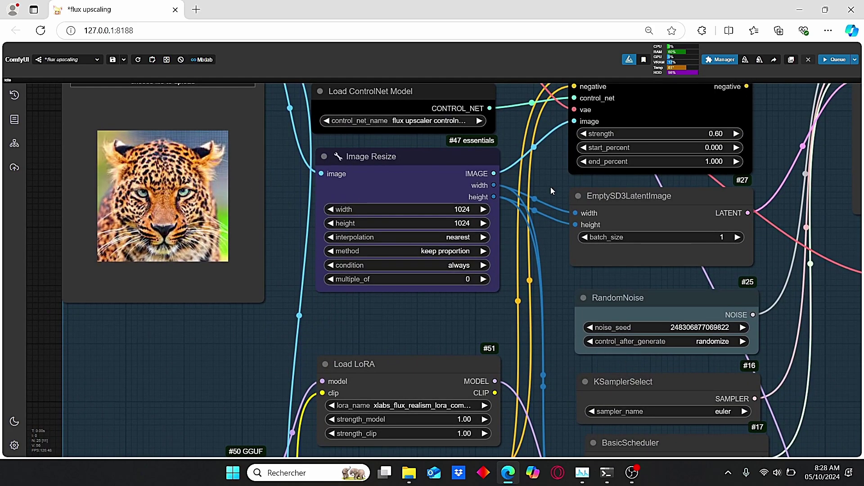
pyautogui.scroll(-3, 550, 187)
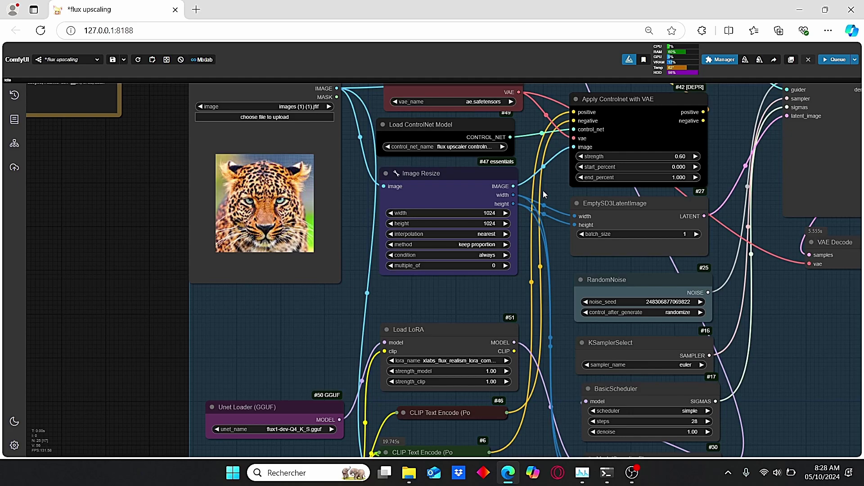
pyautogui.scroll(2, 546, 195)
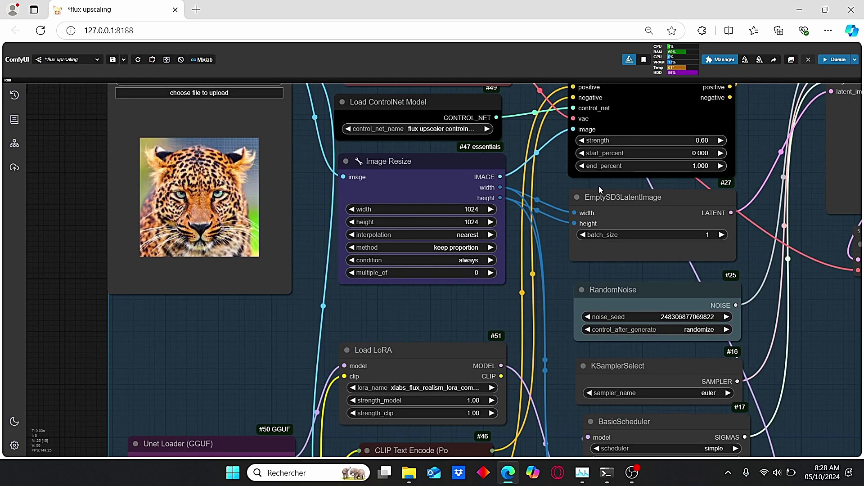
pyautogui.scroll(-1, 599, 186)
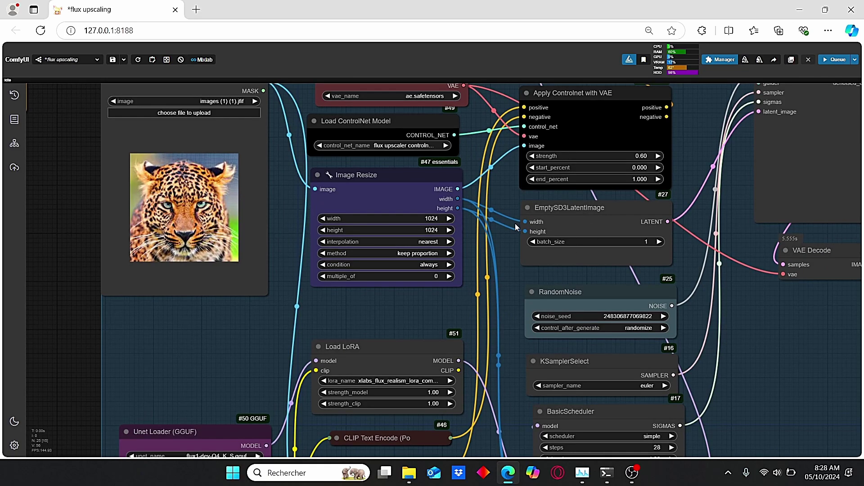
pyautogui.scroll(-2, 517, 227)
pyautogui.scroll(2, 481, 310)
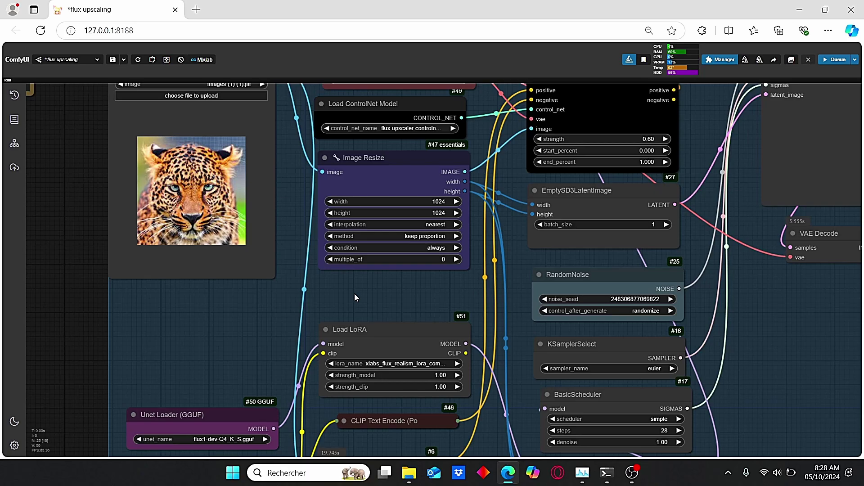
pyautogui.moveTo(354, 293); pyautogui.dragTo(412, 306)
pyautogui.moveTo(667, 245); pyautogui.dragTo(526, 266)
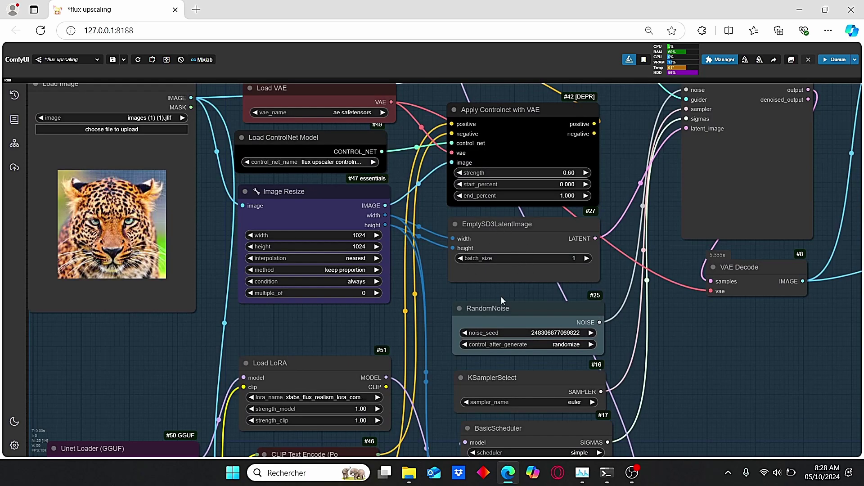
pyautogui.scroll(-2, 726, 381)
pyautogui.moveTo(726, 382); pyautogui.dragTo(515, 341)
pyautogui.scroll(-2, 517, 342)
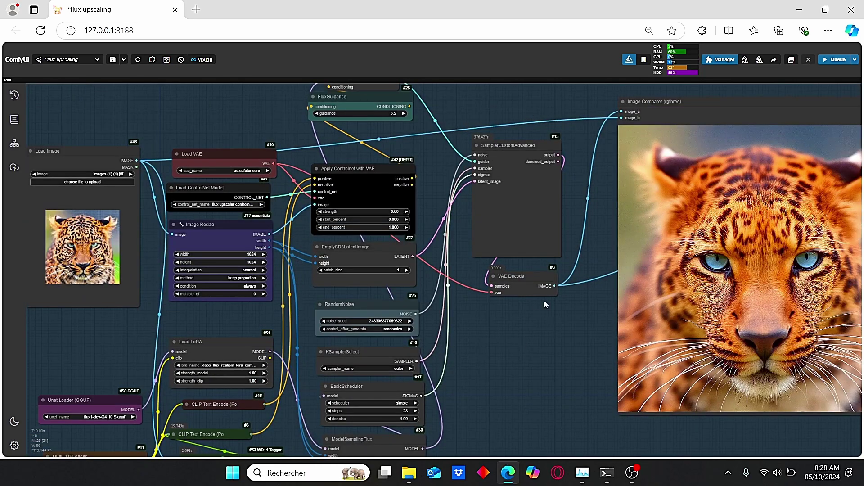
pyautogui.moveTo(595, 337); pyautogui.dragTo(391, 298)
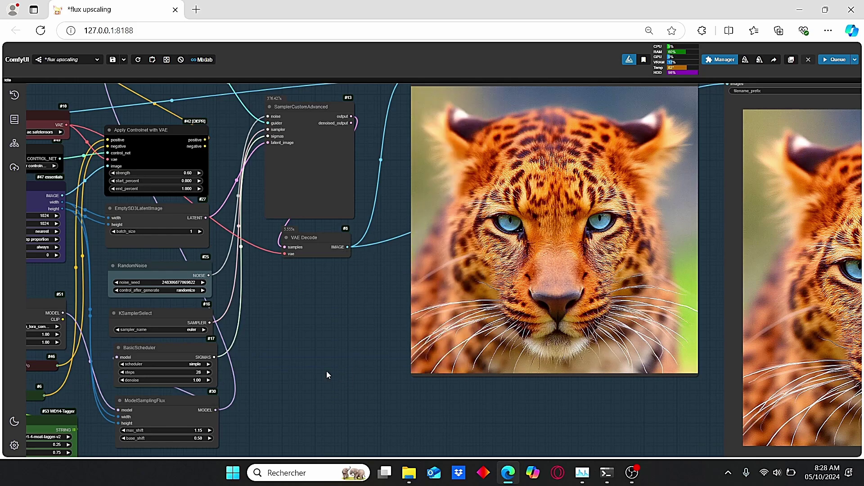
pyautogui.moveTo(304, 350); pyautogui.dragTo(403, 299)
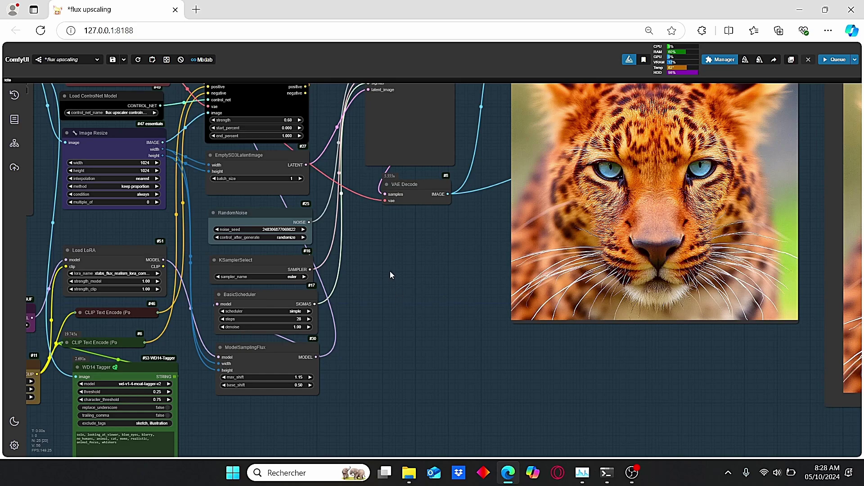
pyautogui.moveTo(362, 237); pyautogui.dragTo(431, 272)
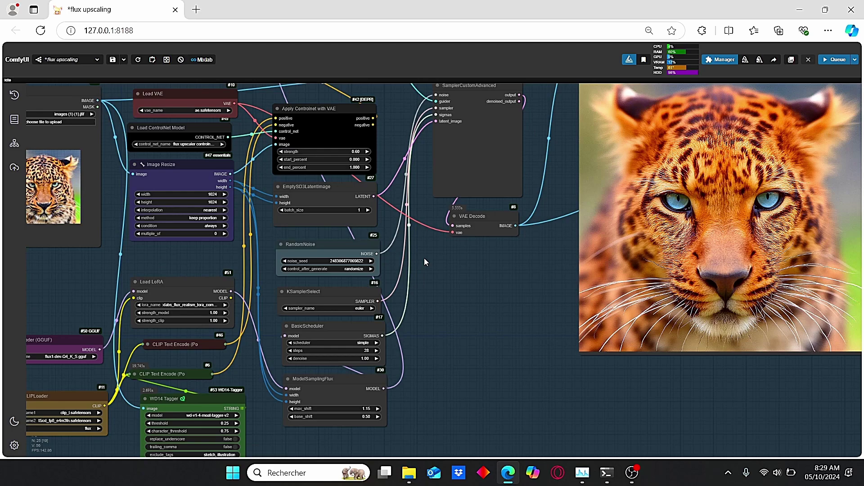
pyautogui.moveTo(425, 258); pyautogui.dragTo(596, 259)
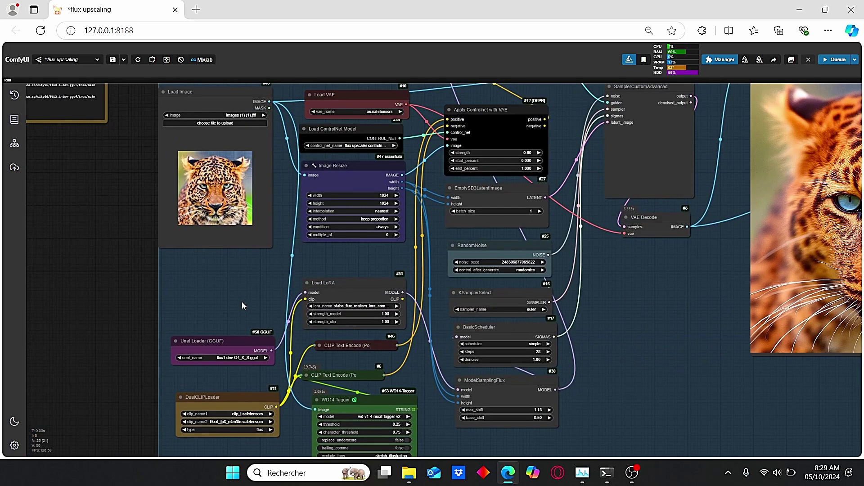